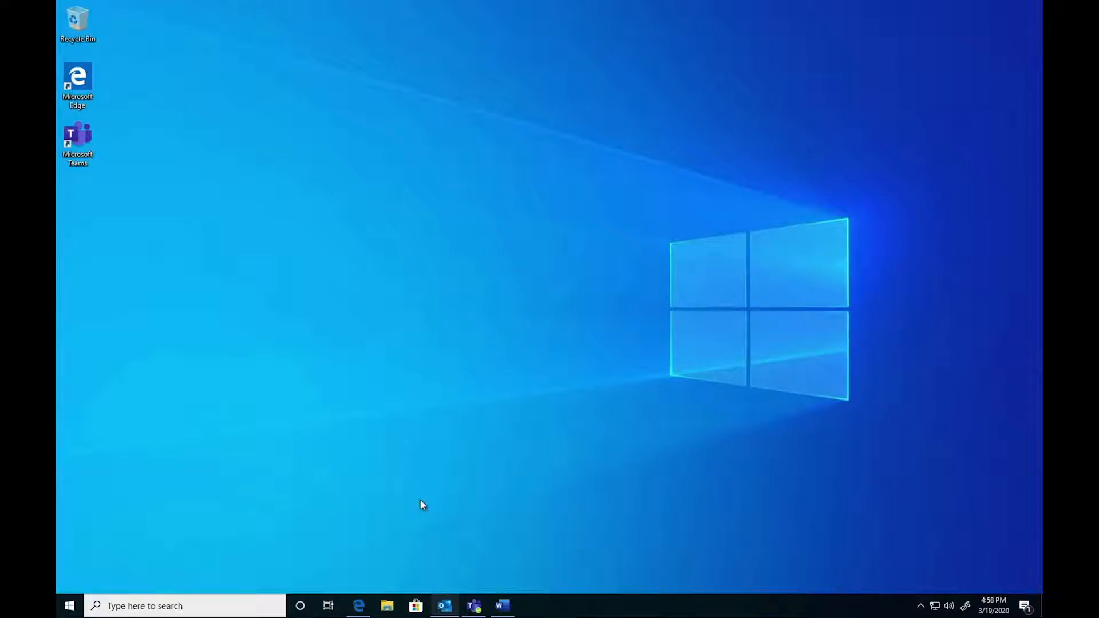
- Open Outlook and switch to Microsoft Teams
left_click(444, 606)
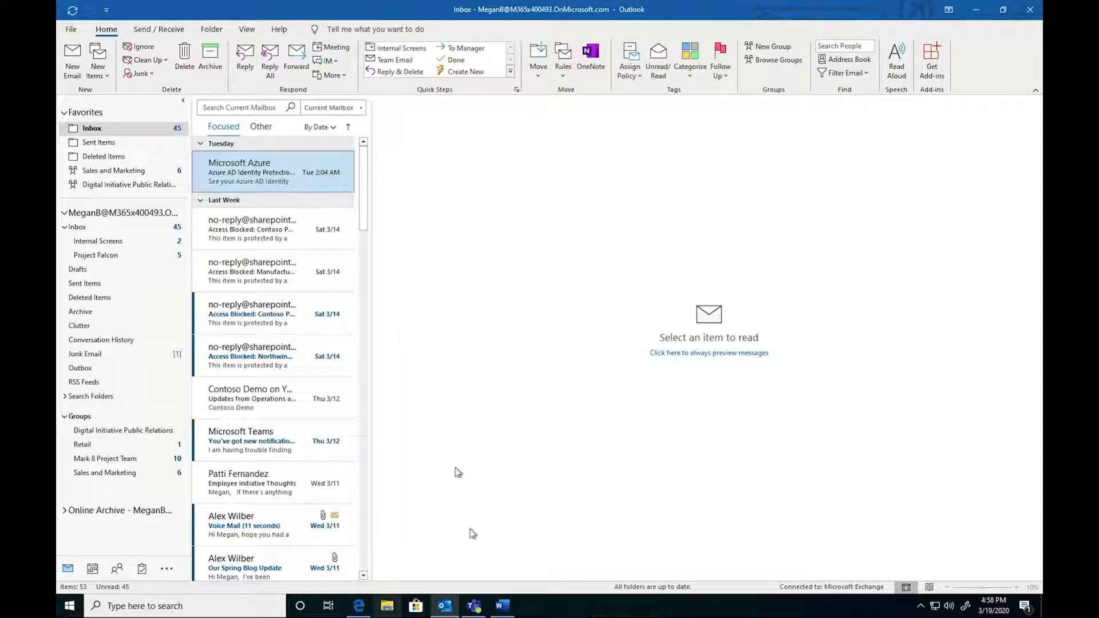
left_click(474, 606)
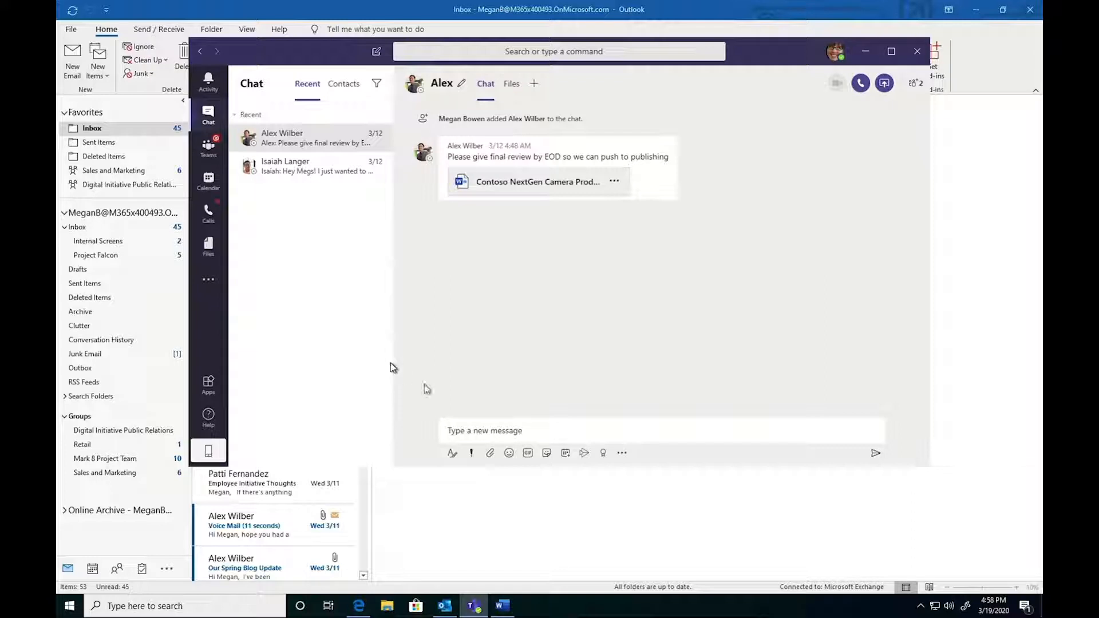
- Send a greeting beginning with 'Hi' and the contact's full name in the open one-on-one chat
left_click(488, 424)
type("H")
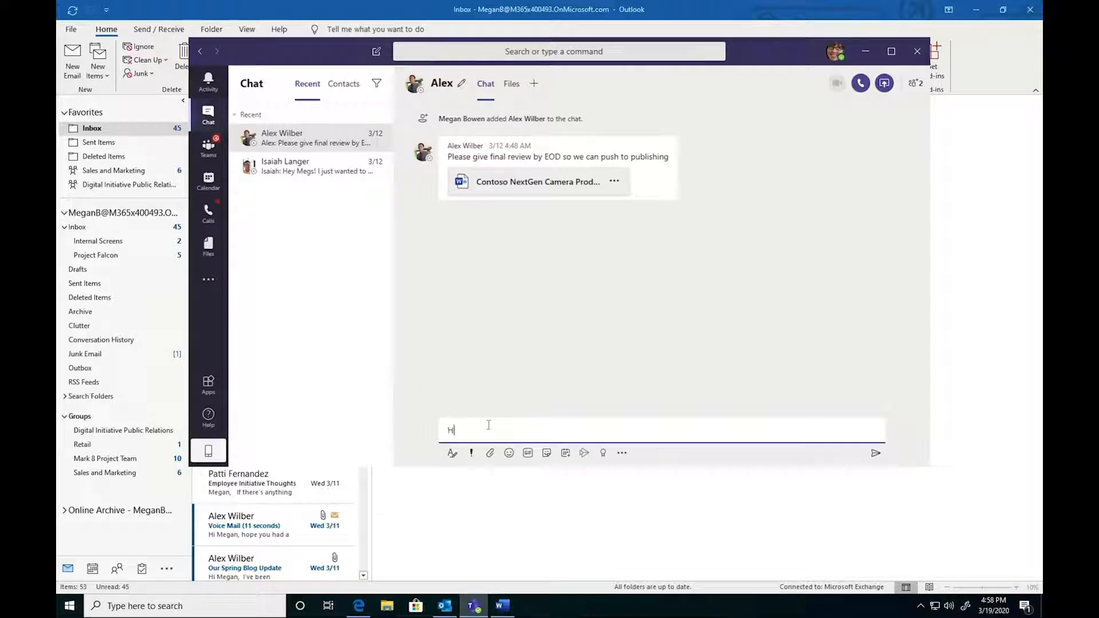
type("i Alex Wilber")
key("Return")
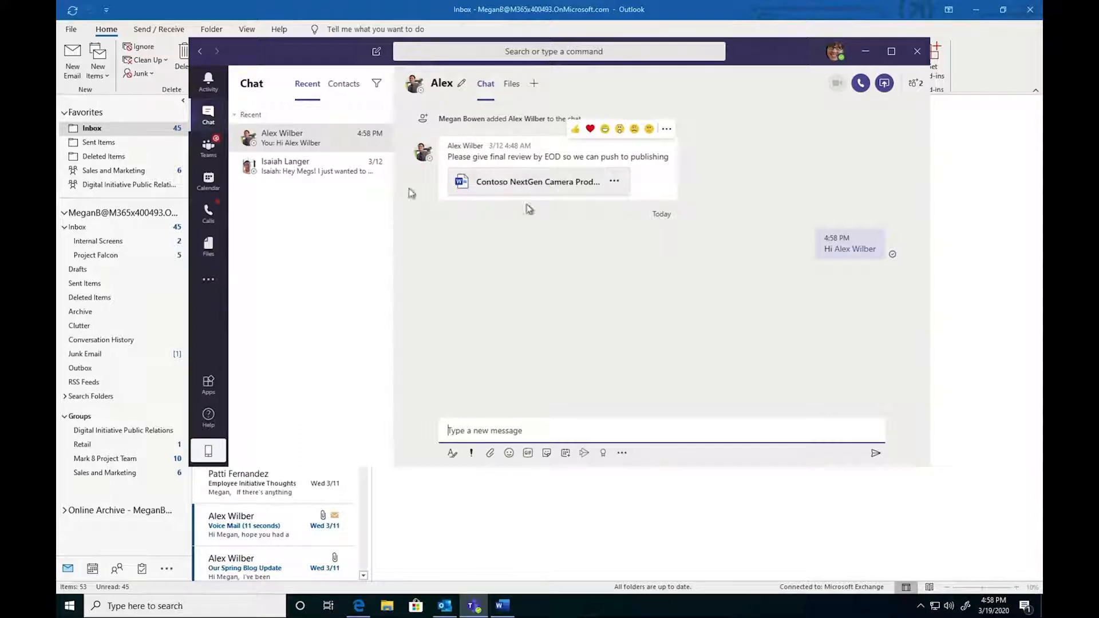
- Open the second one-on-one chat and add the first chat's contact to it, without including chat history
left_click(273, 168)
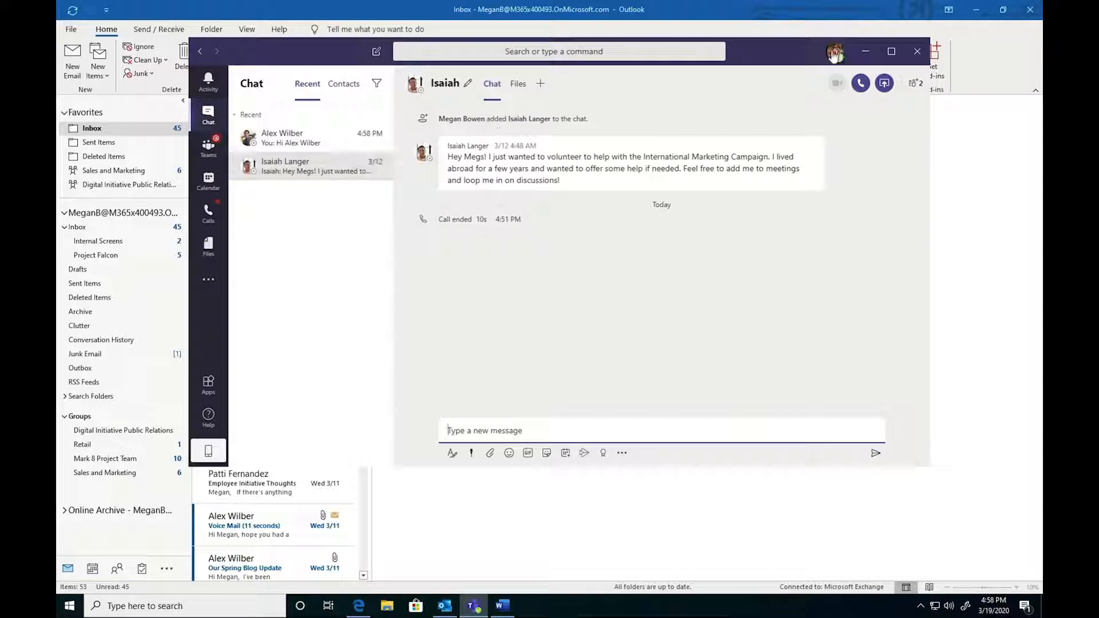
left_click(909, 87)
left_click(880, 172)
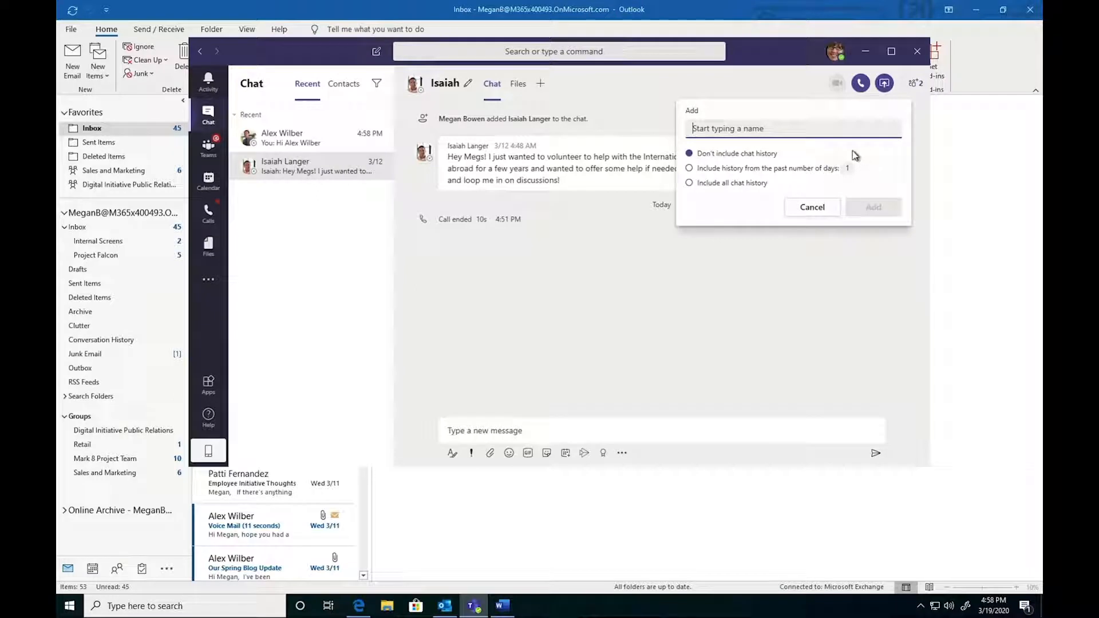
type("Alex")
left_click(824, 156)
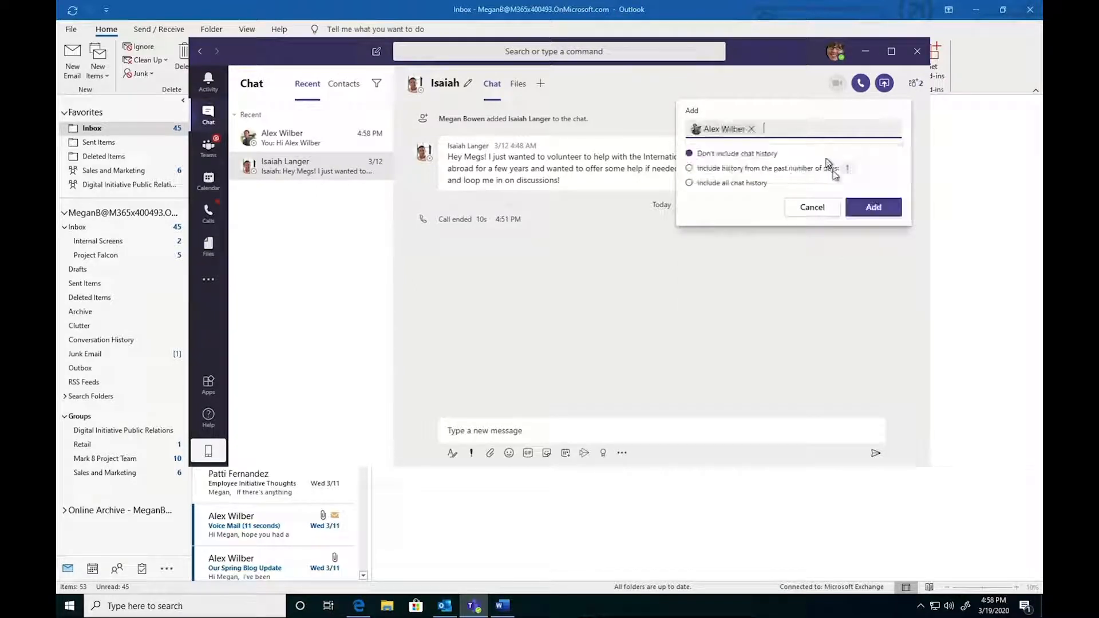
left_click(874, 207)
- Send 'Hi there' in the new group chat
mouse_move(281, 5)
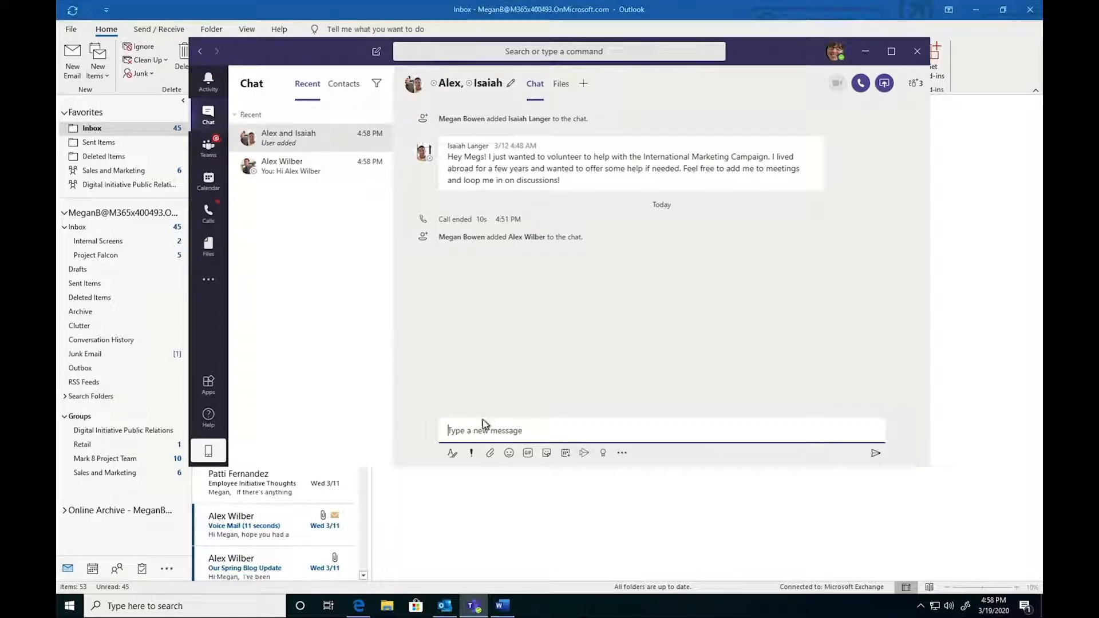
type("Hi there")
key("Return")
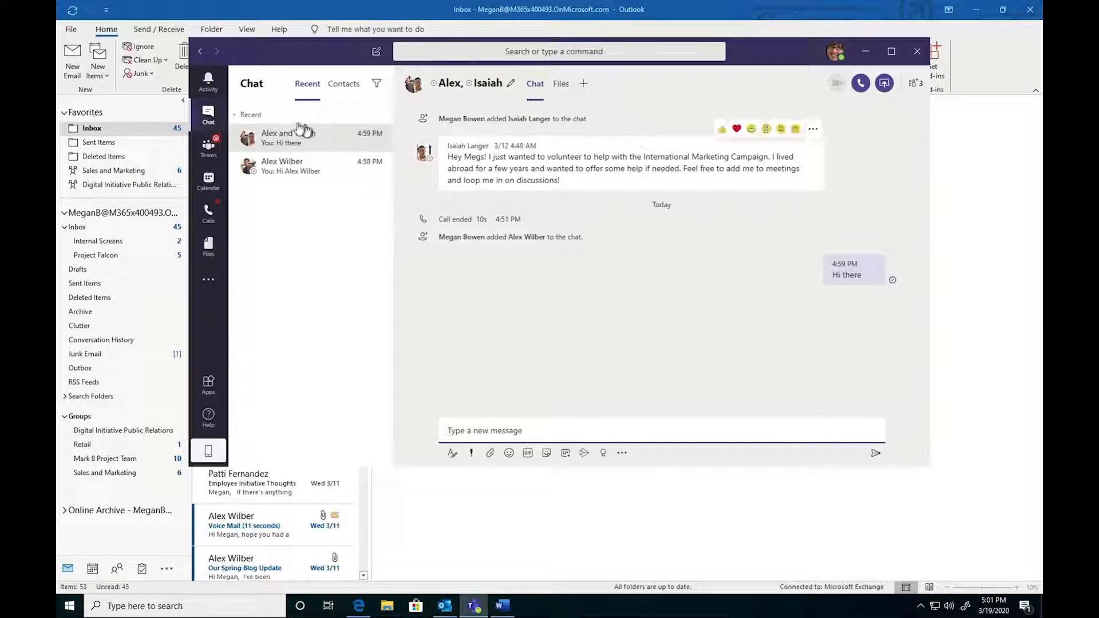
- Post a new conversation saying 'Start conversation' in the Contoso team's General channel
left_click(214, 156)
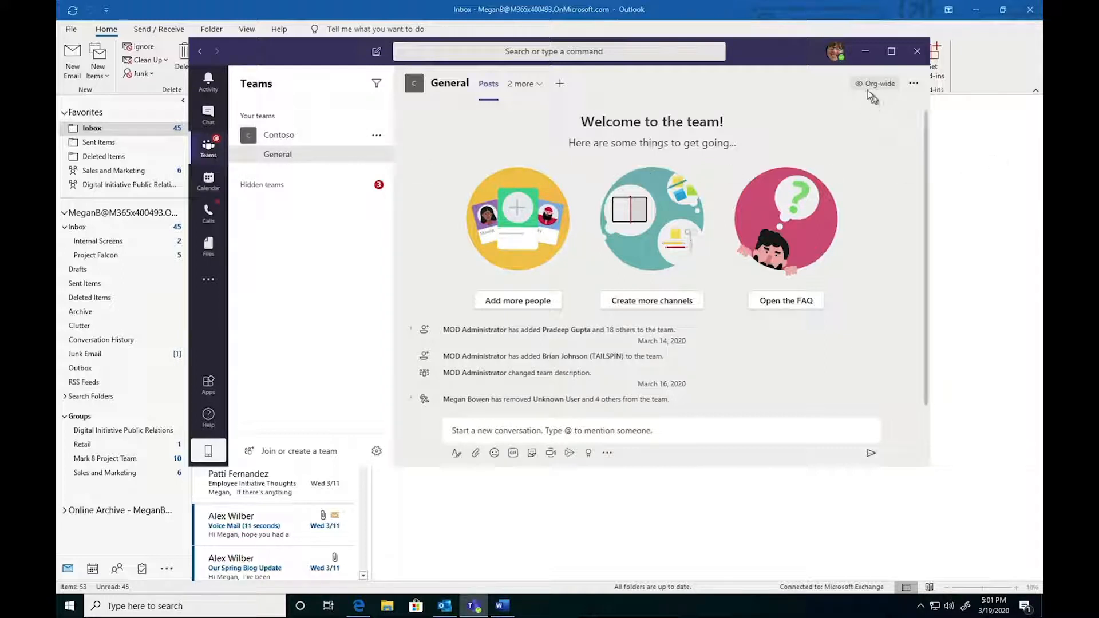
mouse_move(875, 85)
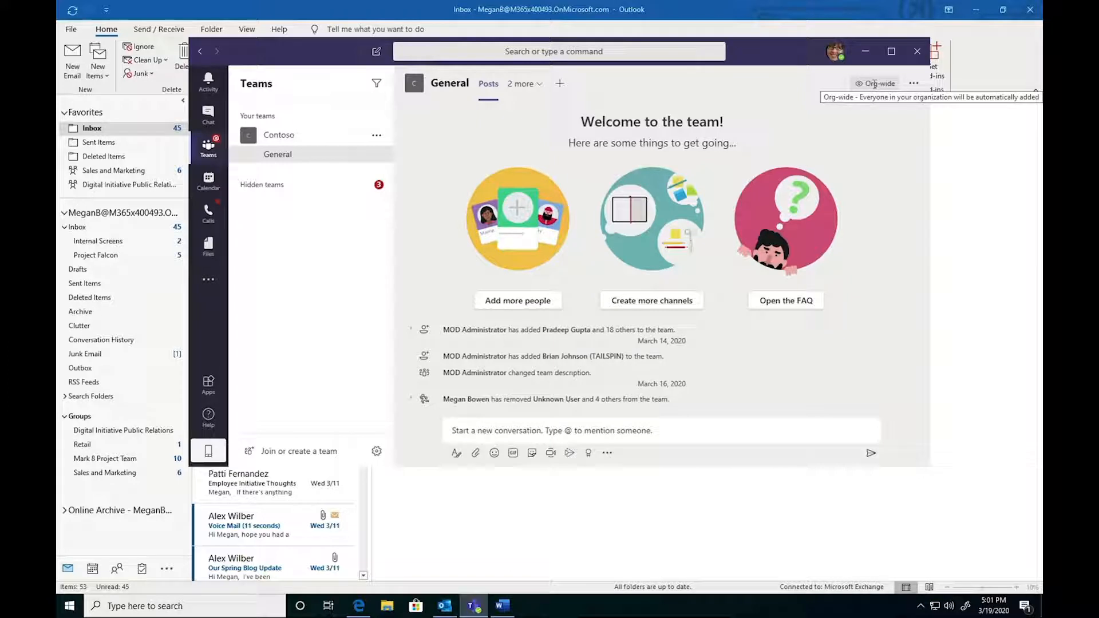
left_click(501, 424)
type("Start conversation")
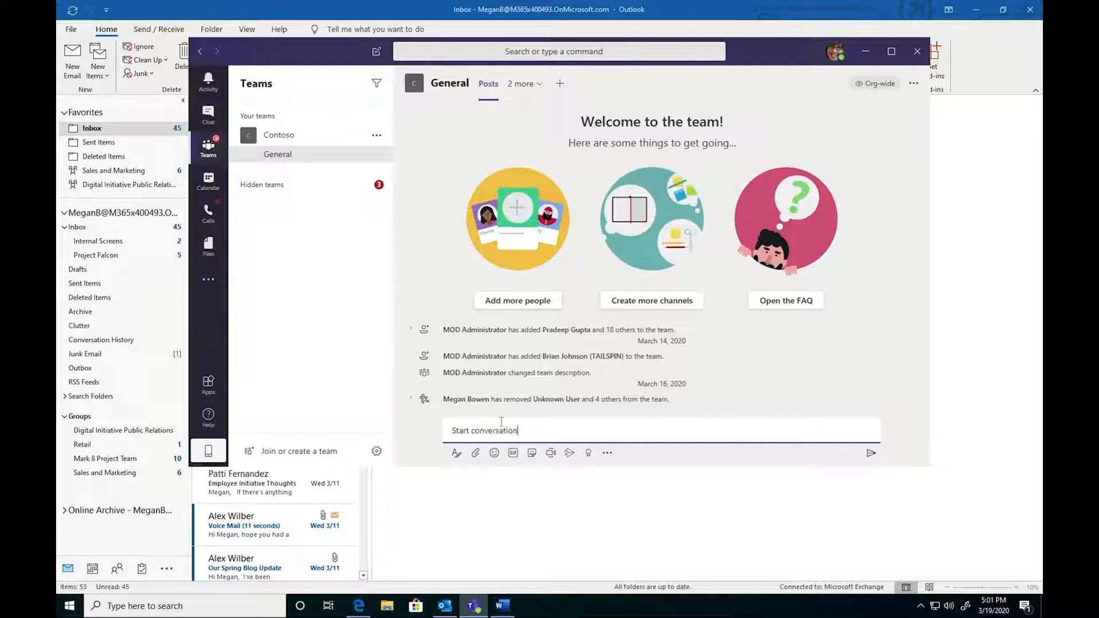
key("Return")
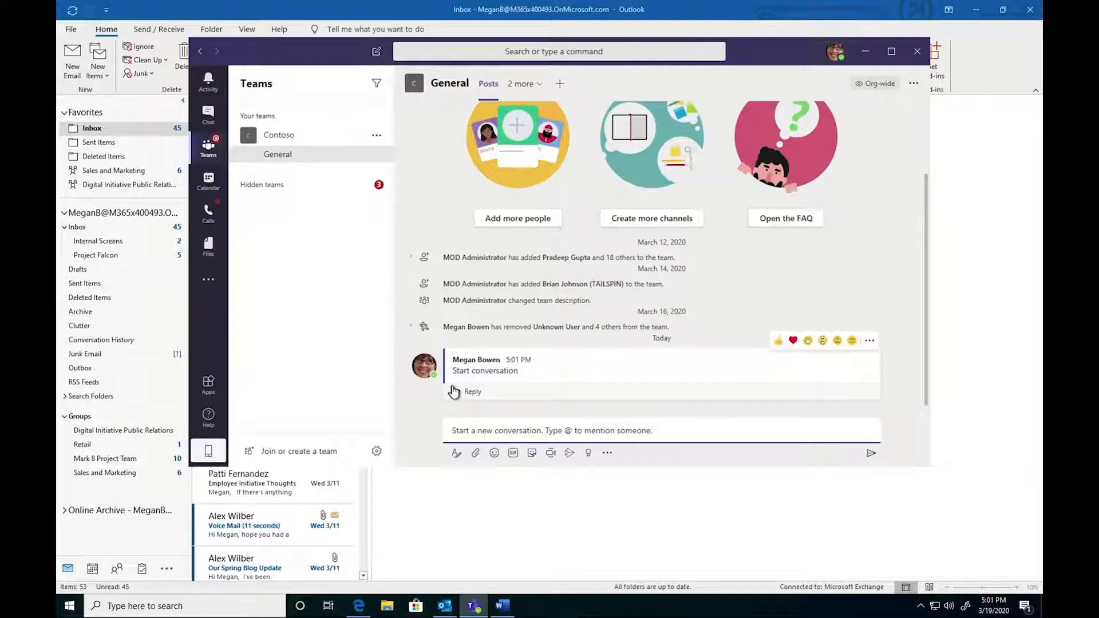
- Reply 'Reply' to the 'Start conversation' post
left_click(517, 377)
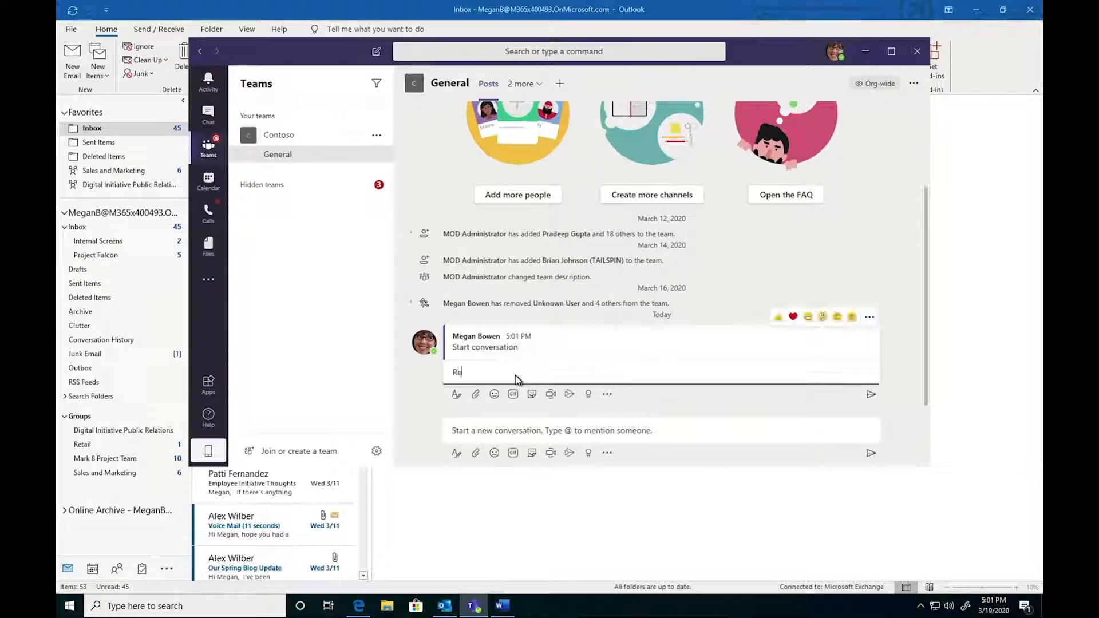
type("Reply")
key("Return")
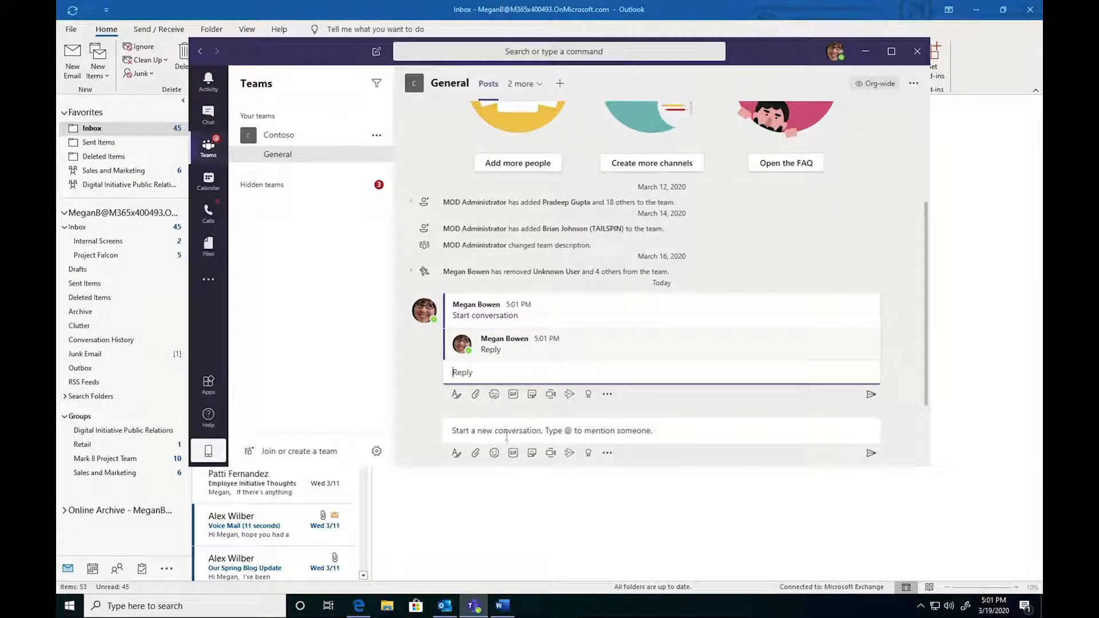
- Post the 'fun fun fun' GIF found by searching GIFs for 'fun' in the General channel
left_click(513, 453)
type("fun")
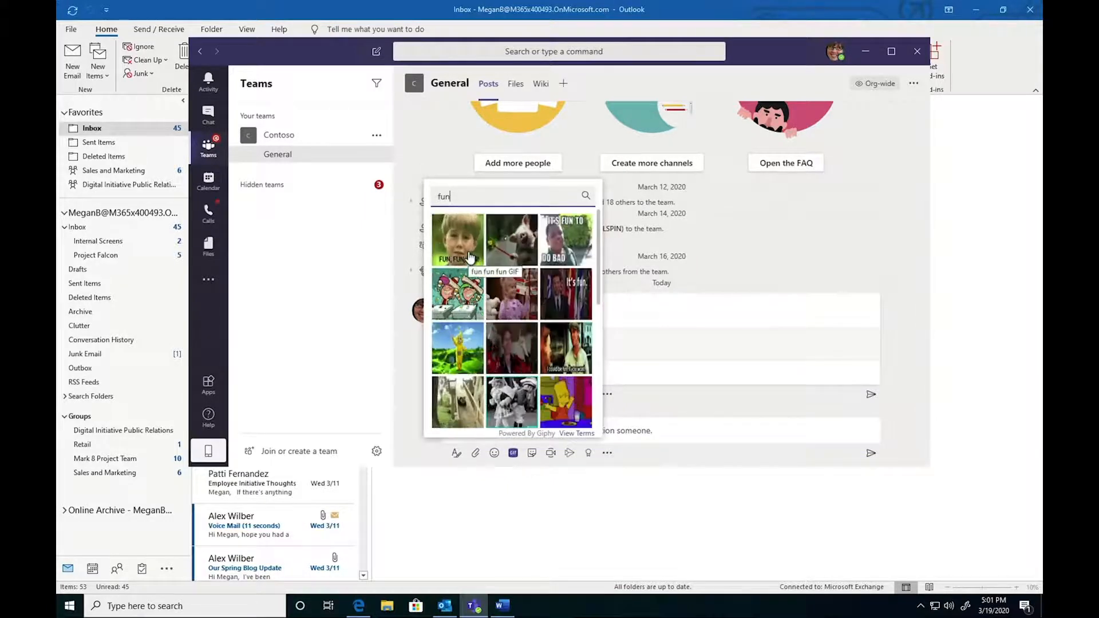
left_click(470, 255)
key("Return")
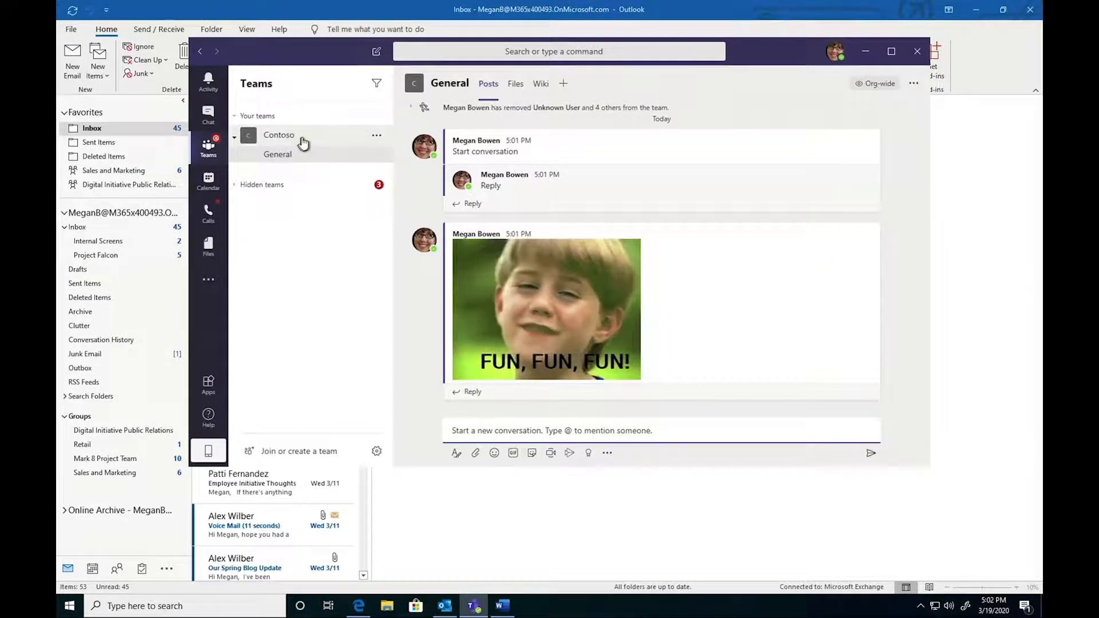
- Open the Files of the Mark 8 Project Team's Design channel among the hidden teams
left_click(239, 186)
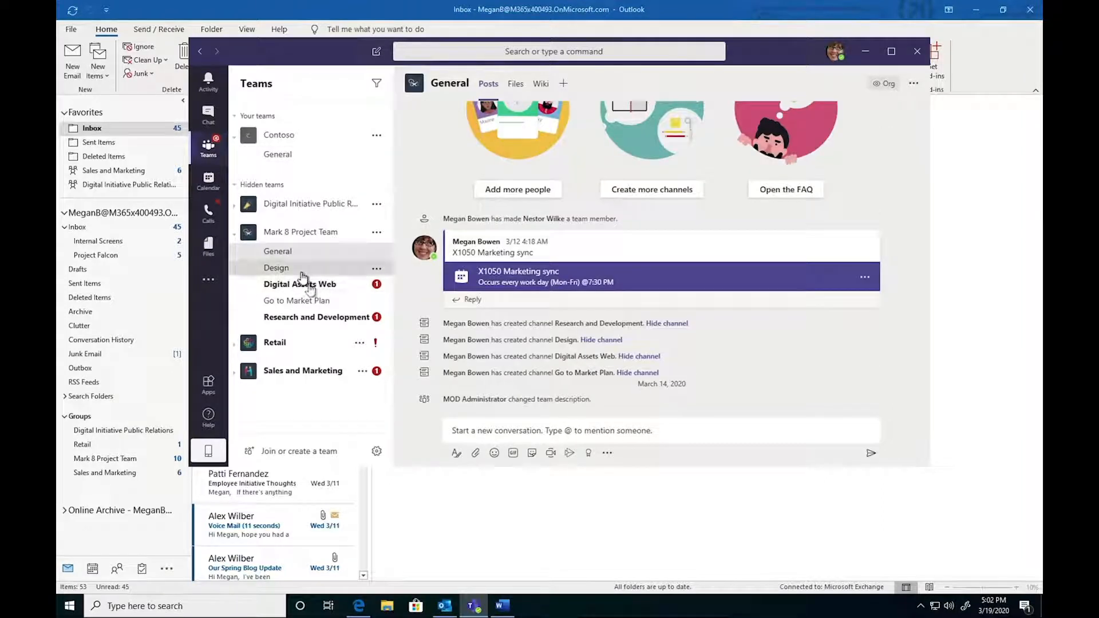
left_click(300, 273)
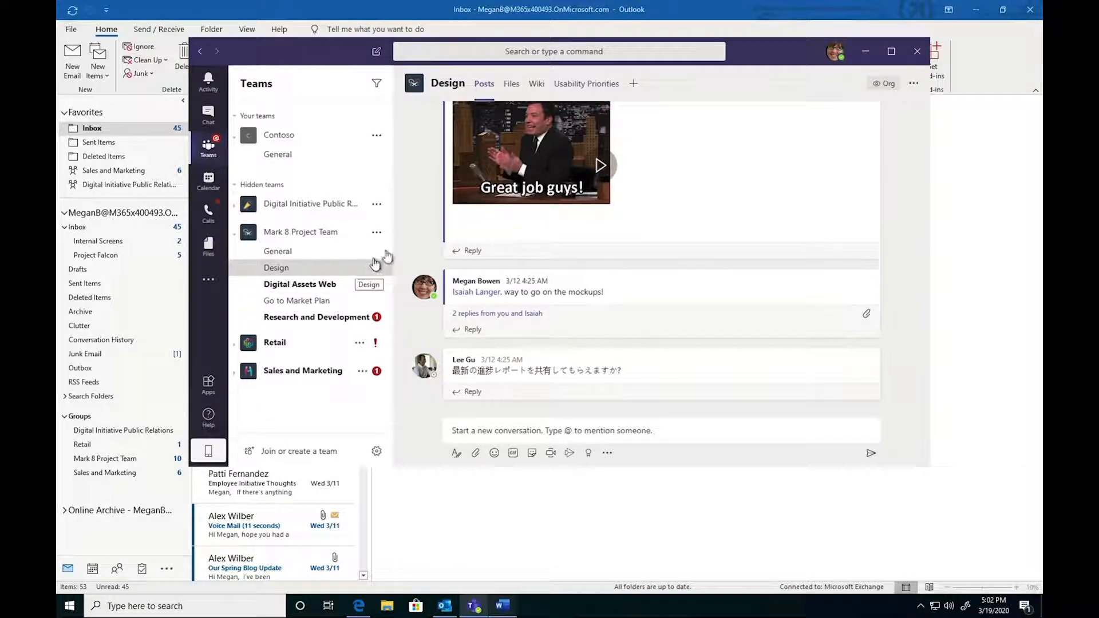
left_click(513, 84)
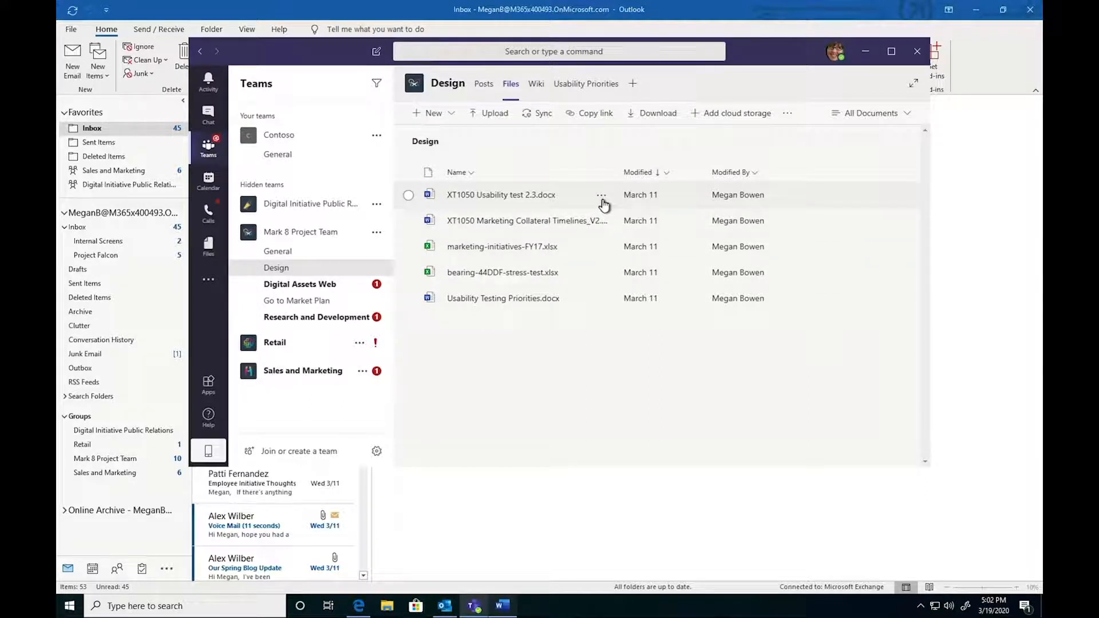
- Open XT1050 Usability test 2.3.docx in the Word desktop app
left_click(602, 197)
mouse_move(654, 201)
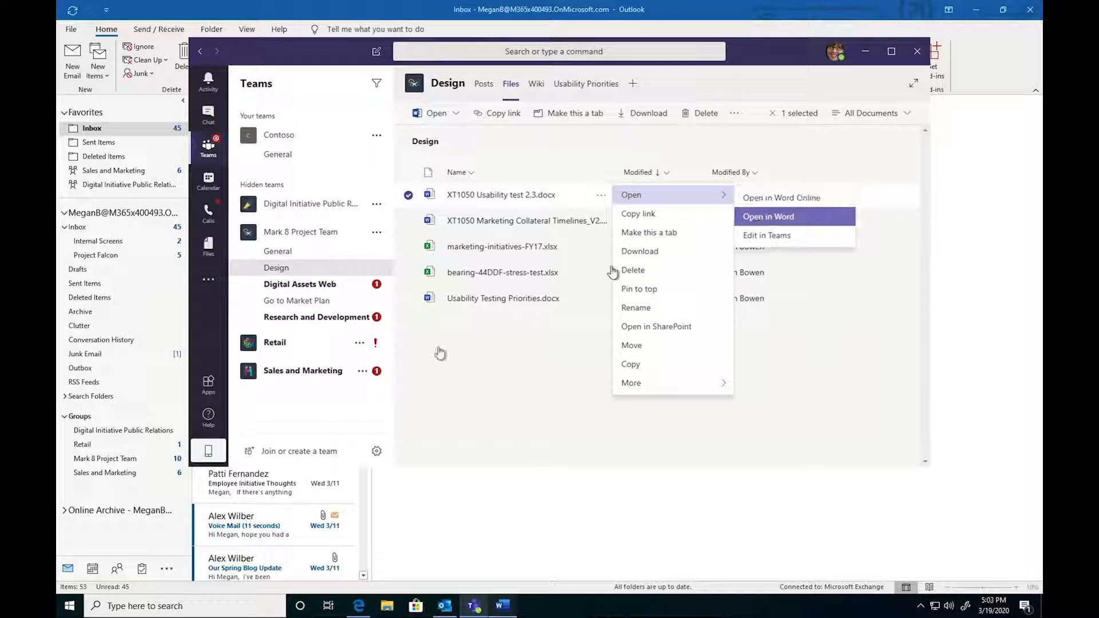
left_click(498, 605)
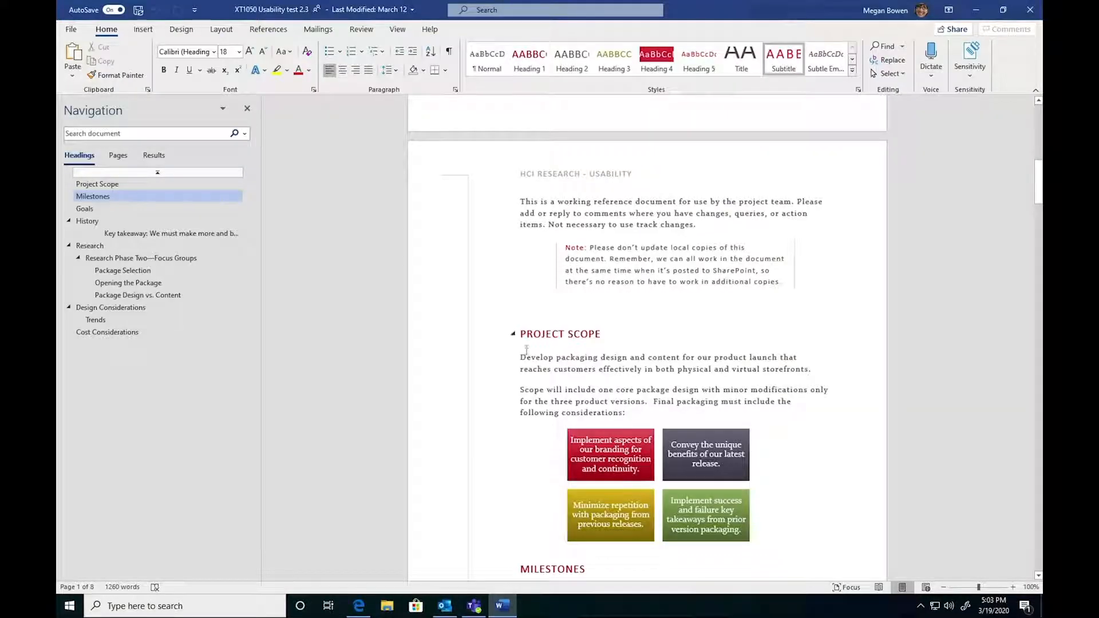
- Scroll through the document's pages, then close Word
scroll(527, 351, "down", 15)
scroll(527, 346, "down", 5)
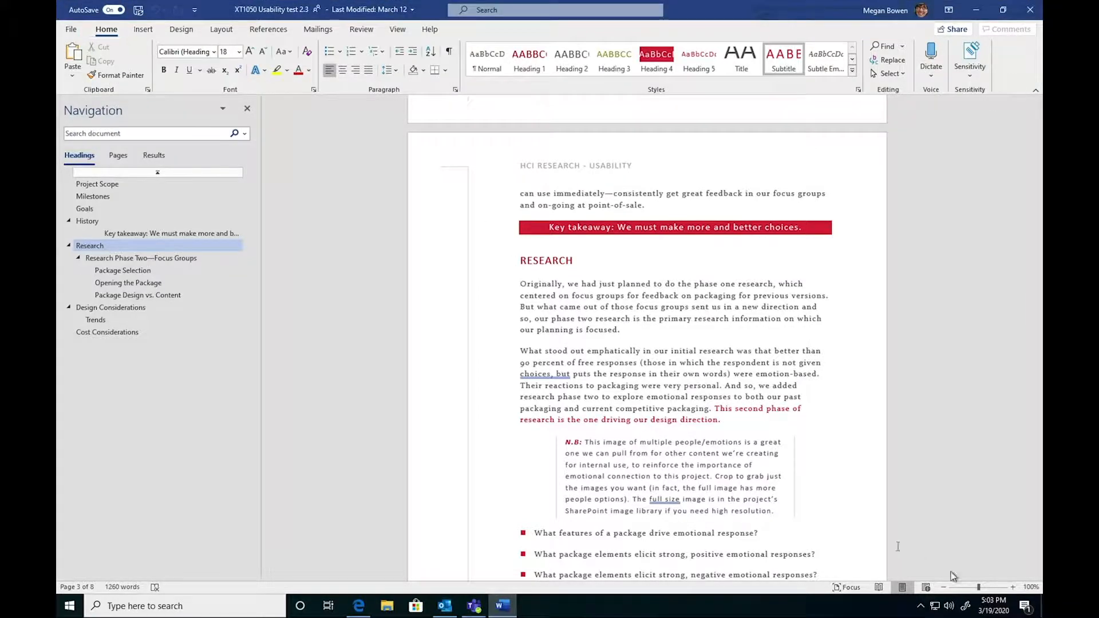
scroll(888, 542, "up", 15)
scroll(888, 542, "up", 10)
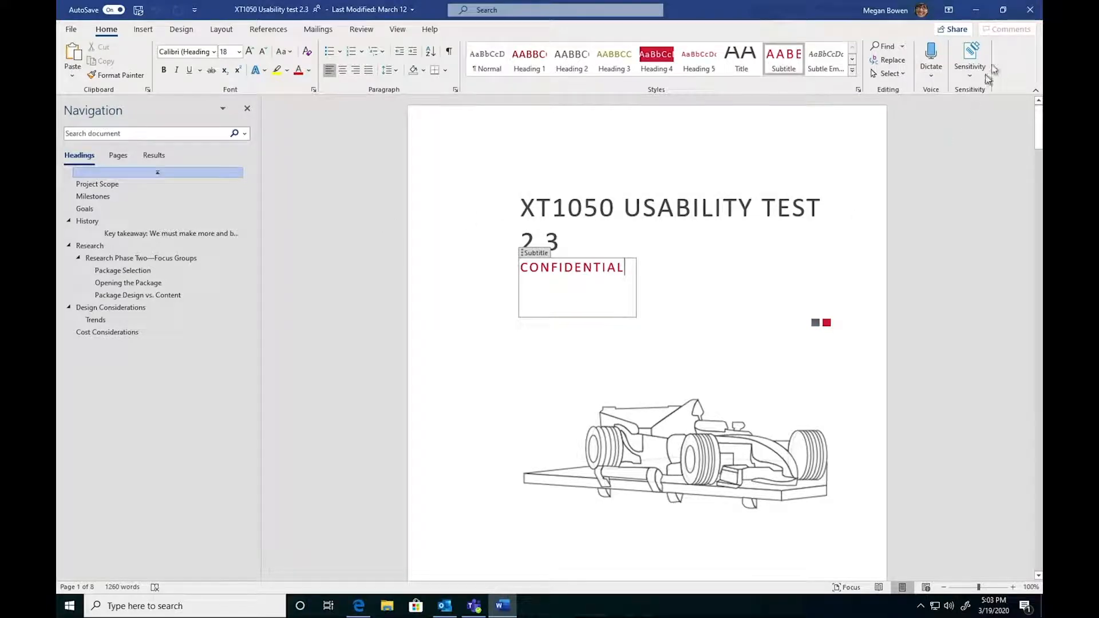
left_click(1030, 10)
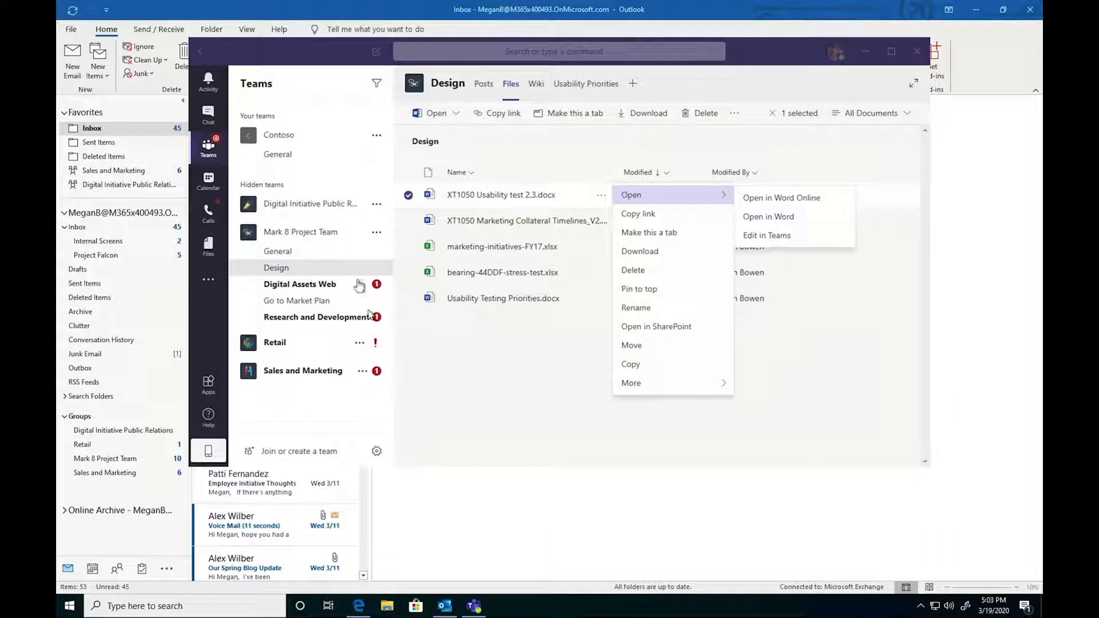
- In the Mark 8 Project Team's General channel, start an expanded new post and set it to Announcement
left_click(324, 219)
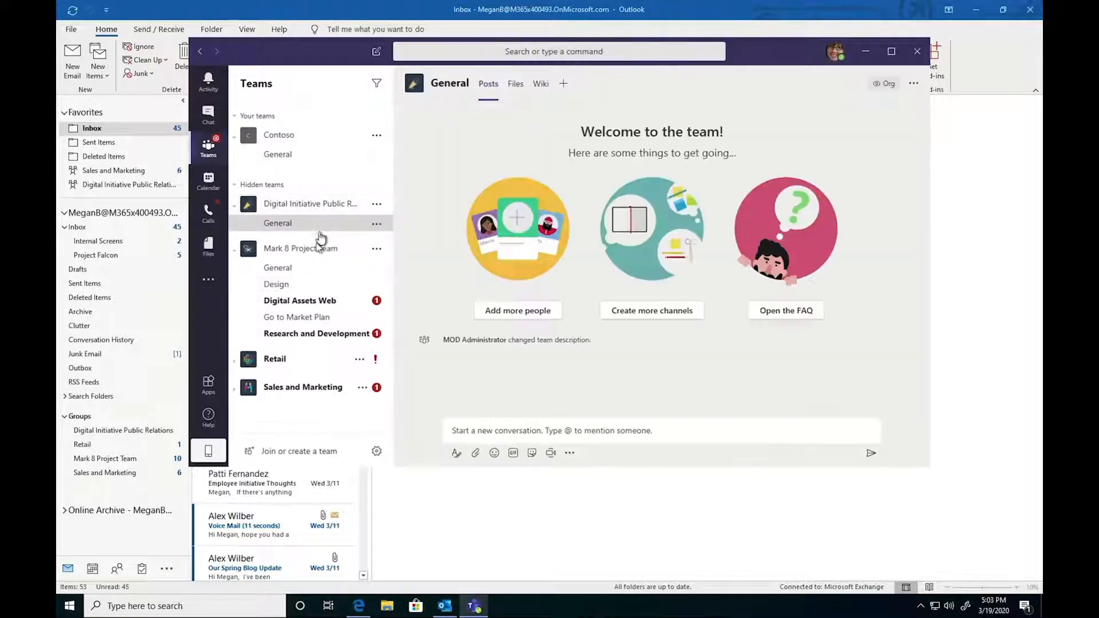
left_click(308, 270)
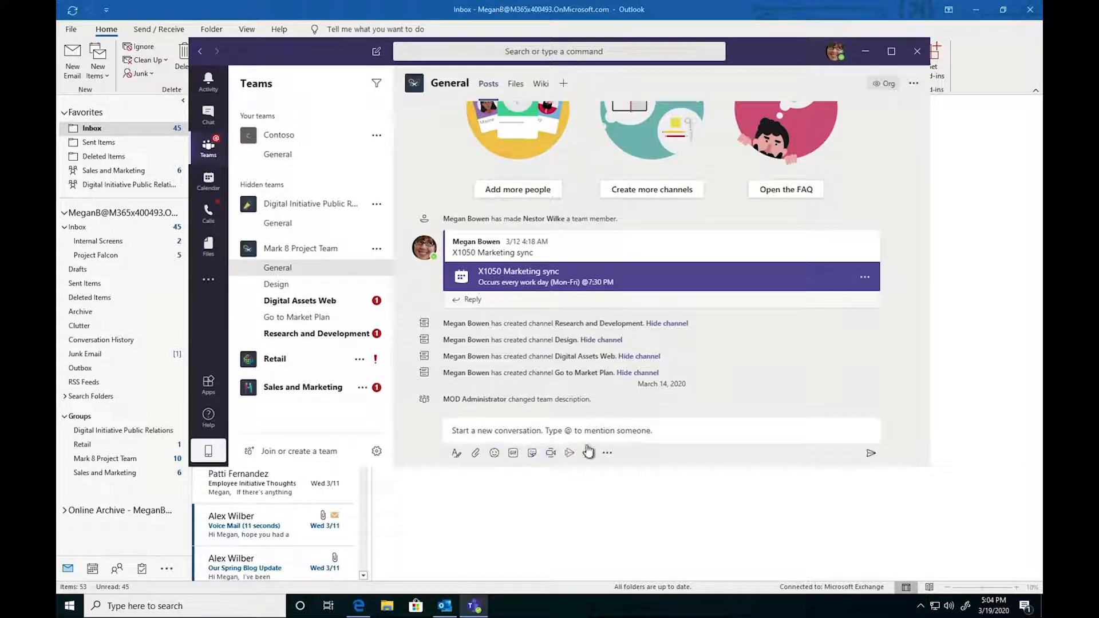
left_click(456, 453)
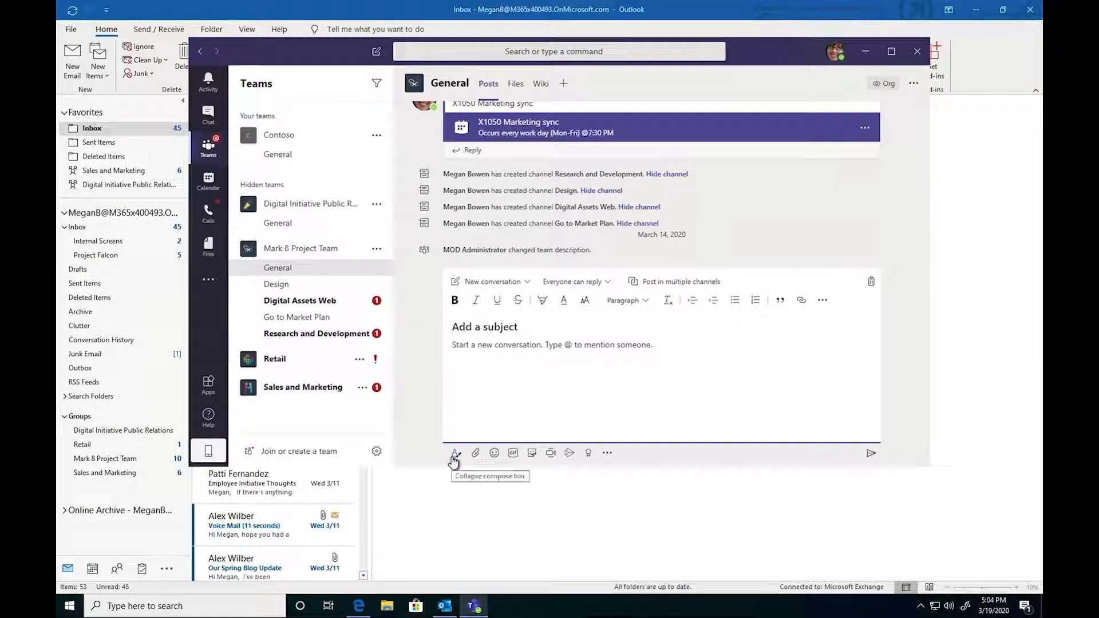
left_click(515, 285)
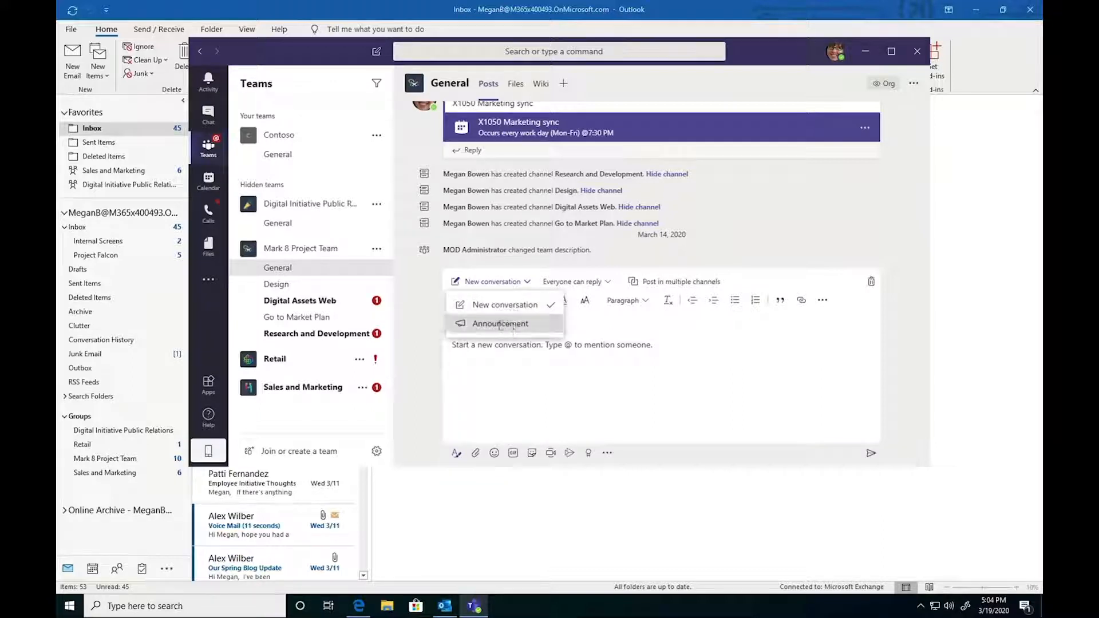
left_click(502, 324)
- Enter 'We're working from home' as the announcement headline
type("W")
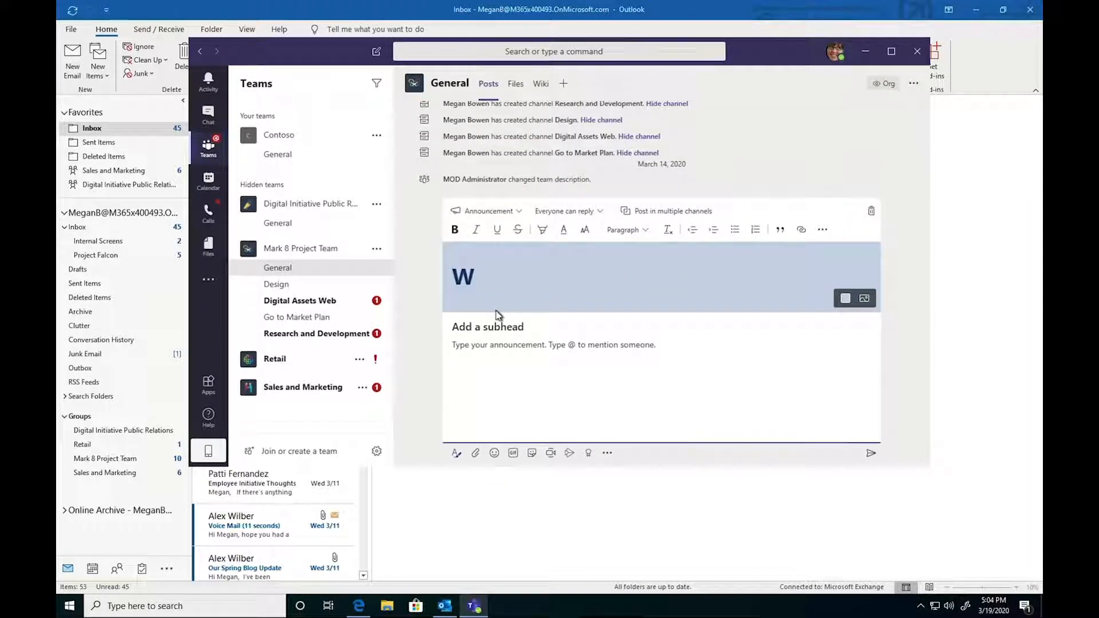
type("e're working from home")
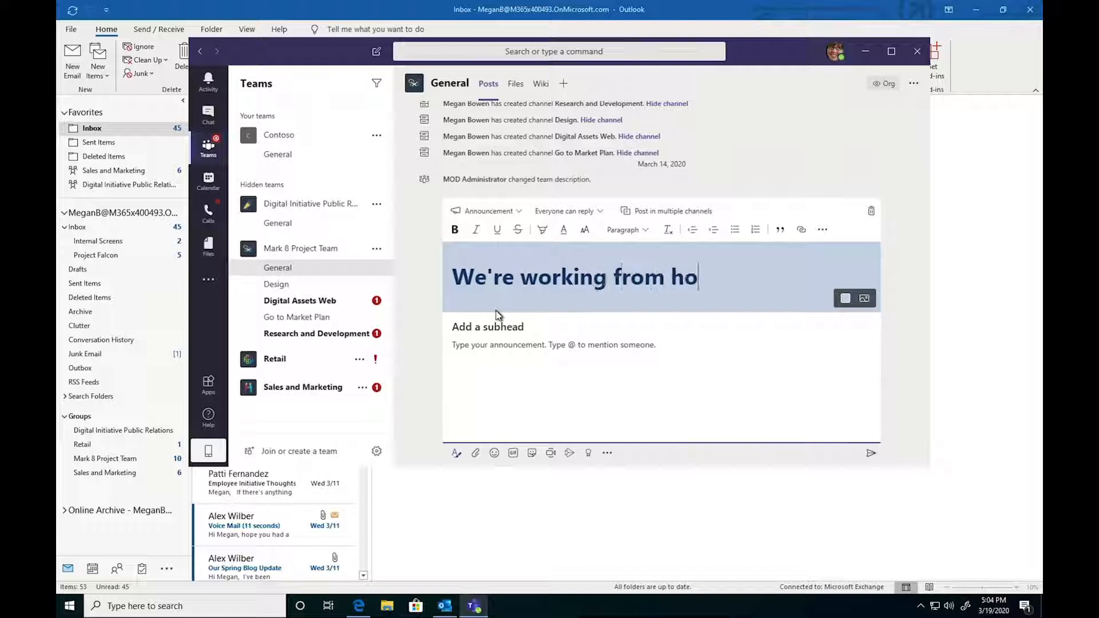
- Write 'Working from home habits will be shared by HR' as the announcement body and mark it as important
left_click(490, 363)
type("Work")
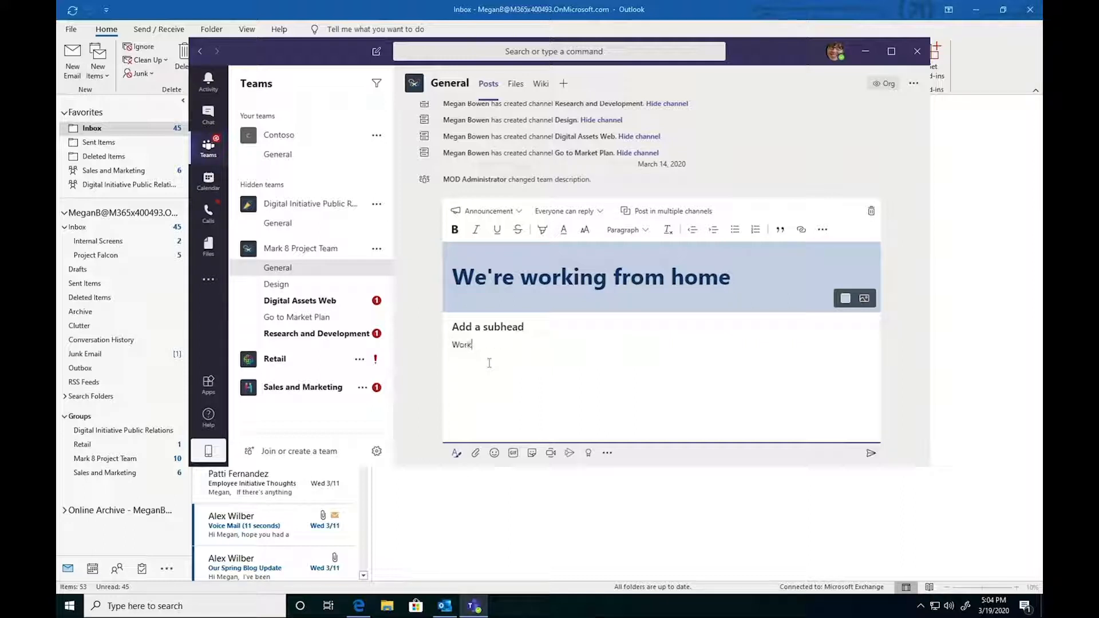
type("ing from home h")
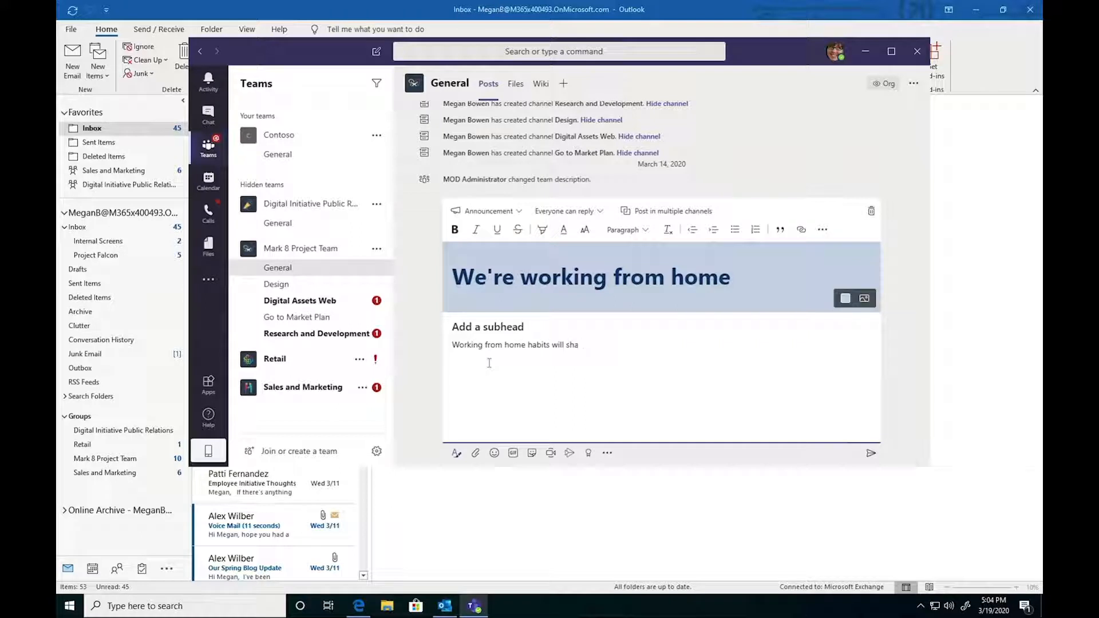
type("abits will be shared by HR")
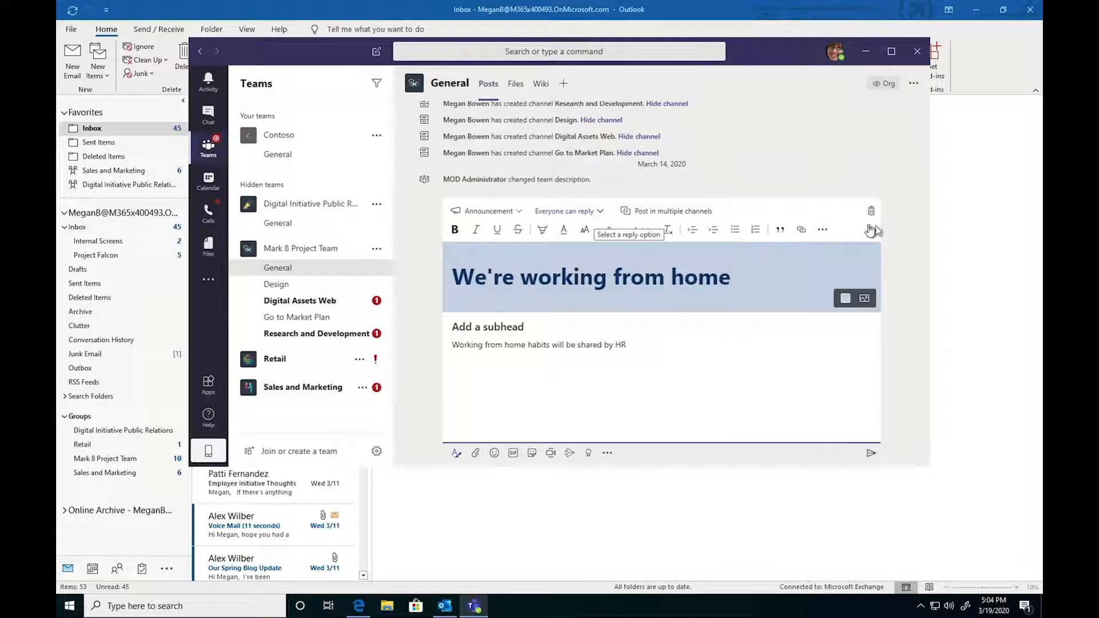
left_click(822, 231)
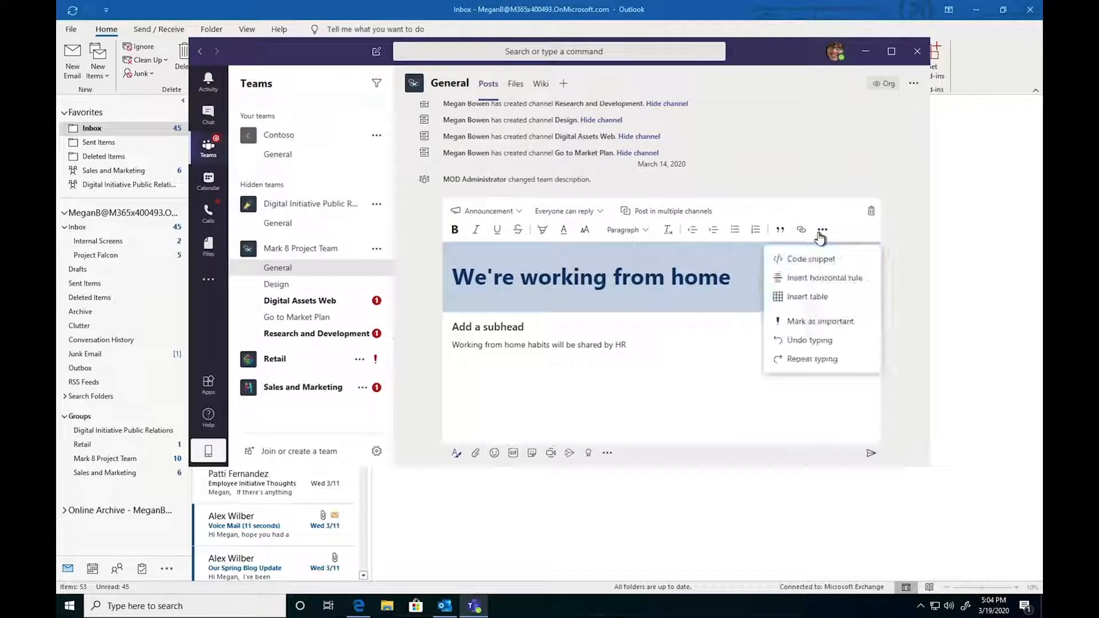
left_click(826, 321)
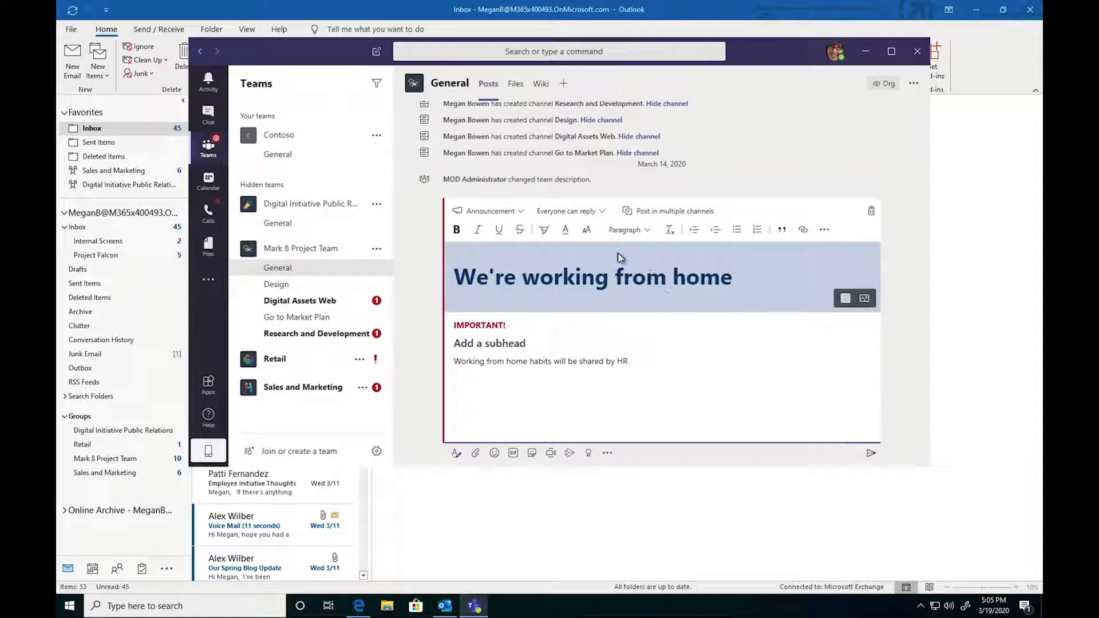
- Limit replies to you and moderators, then post the announcement
left_click(601, 213)
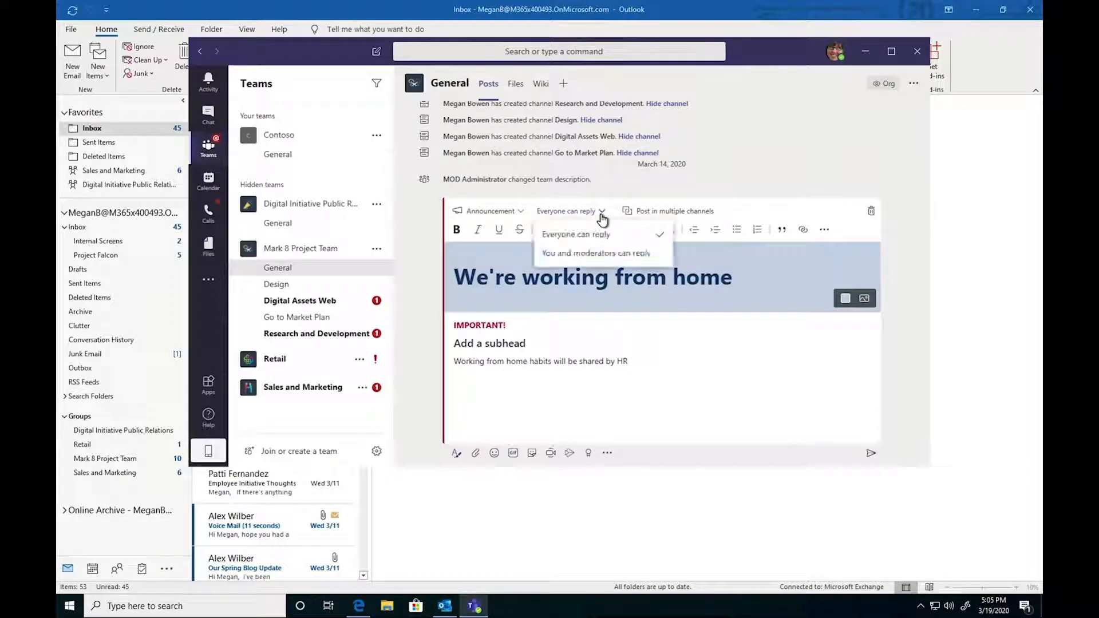
left_click(604, 253)
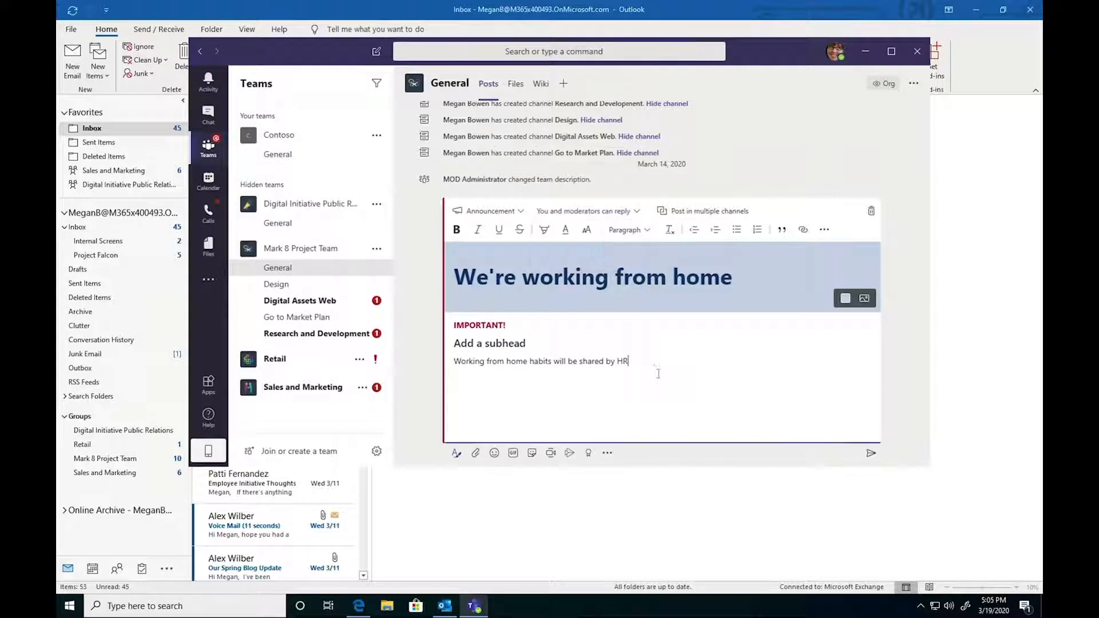
left_click(870, 454)
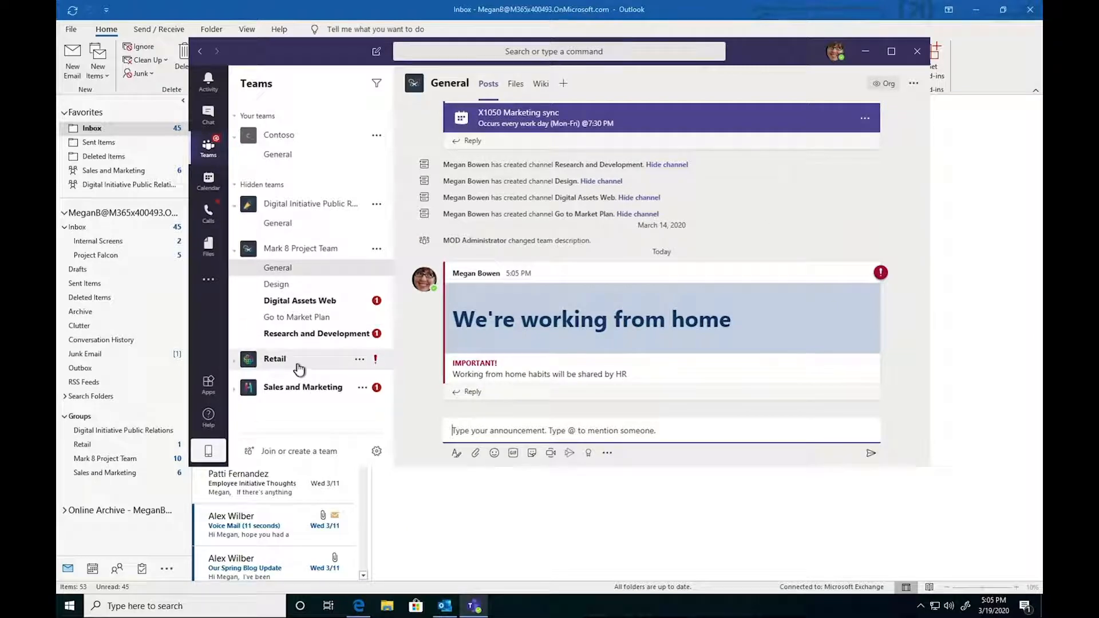
- Open the join or create a team page and review its options, then go to Contoso's General channel
left_click(272, 452)
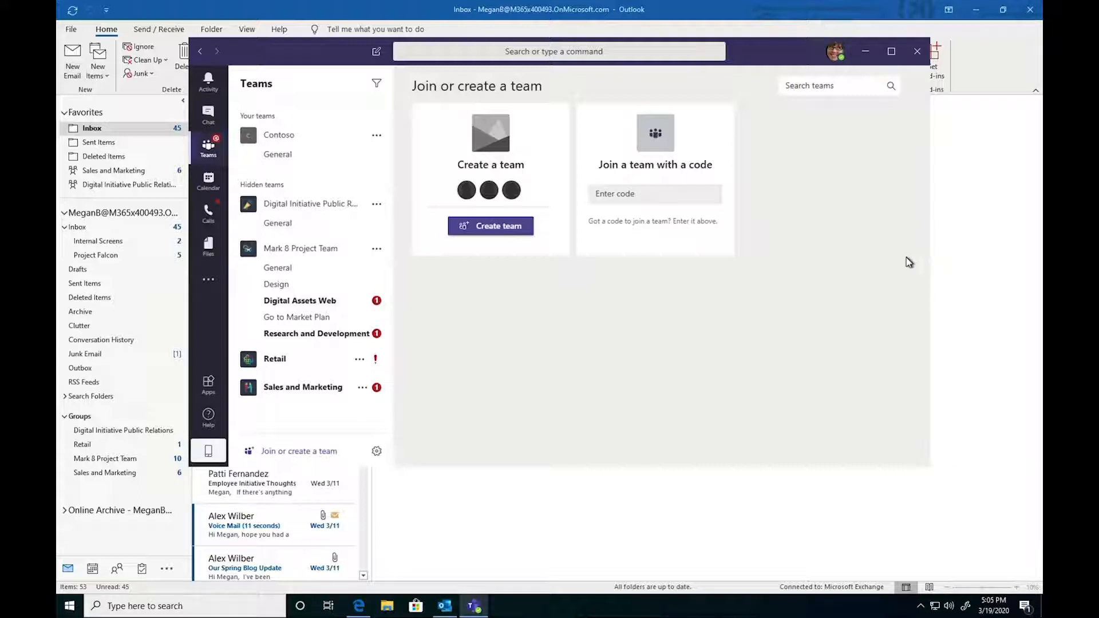
left_click(668, 200)
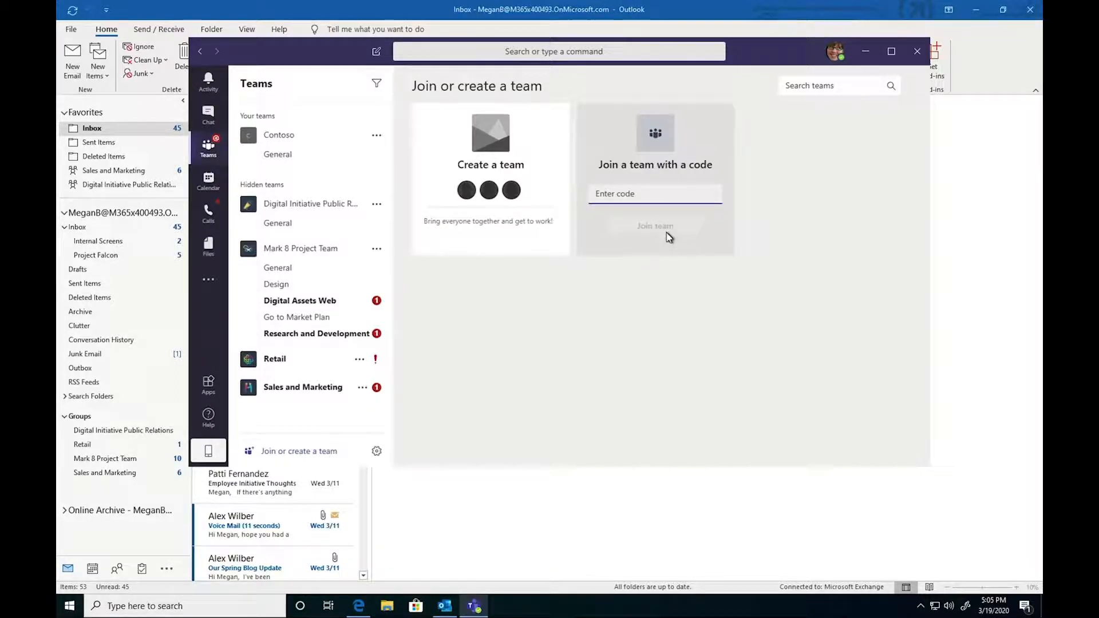
left_click(307, 154)
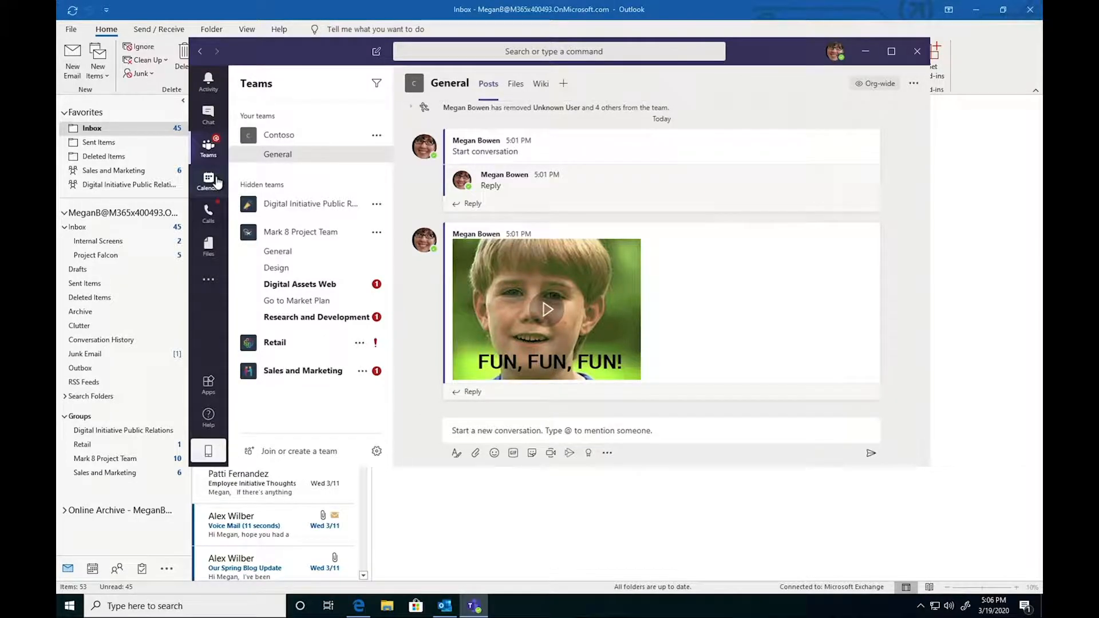
- Open the Teams calendar and compare its work week with the Outlook calendar
left_click(218, 183)
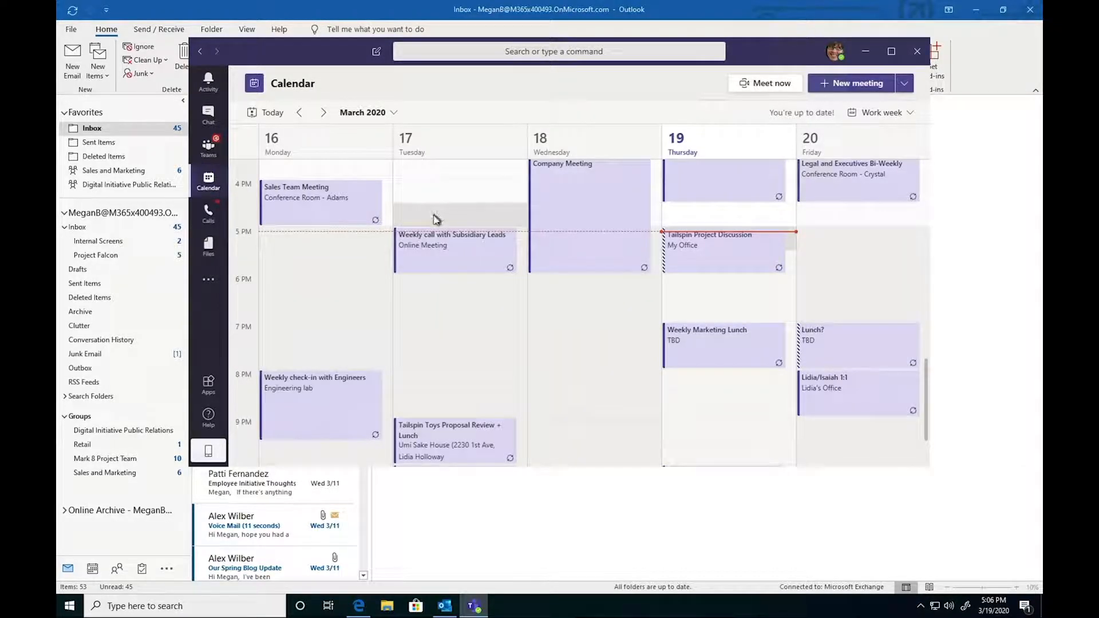
left_click(87, 573)
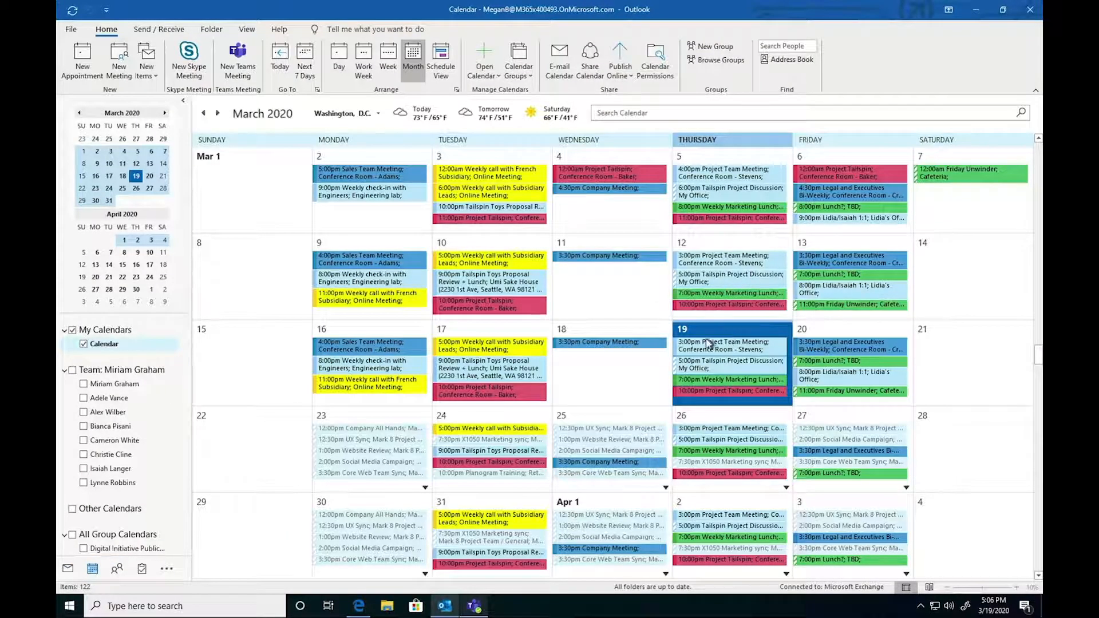
key("super")
left_click(475, 607)
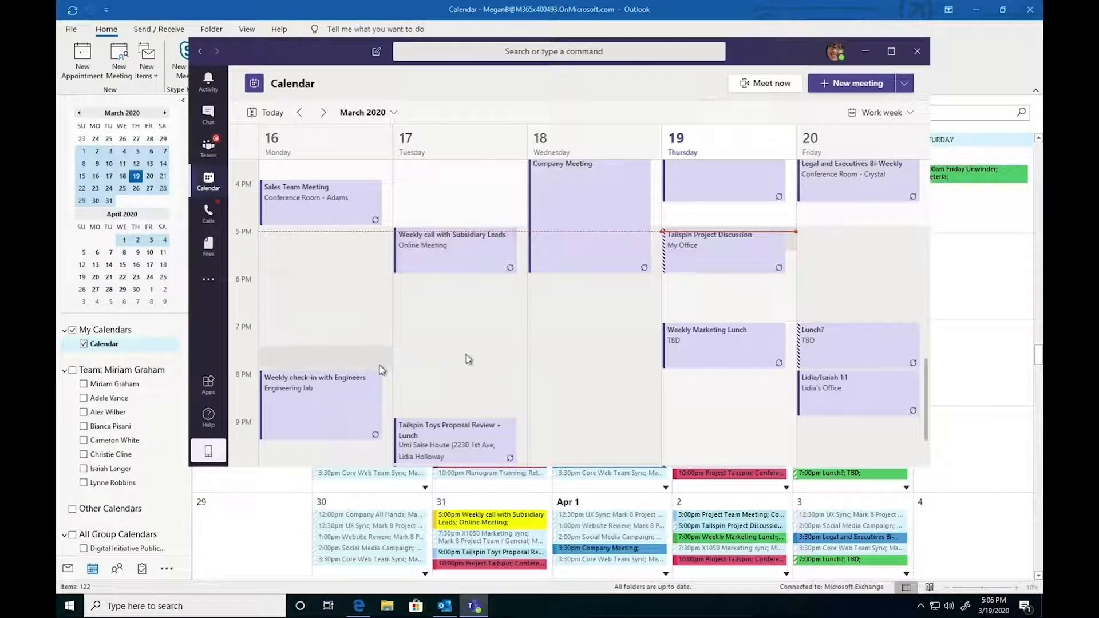
scroll(493, 352, "down", 2)
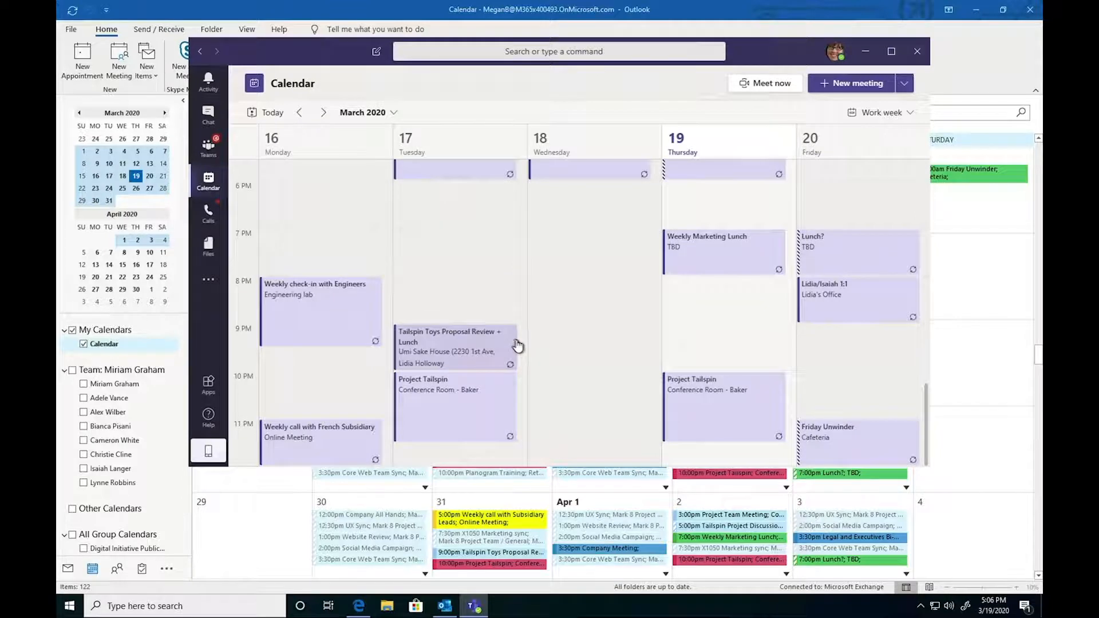
scroll(517, 344, "up", 3)
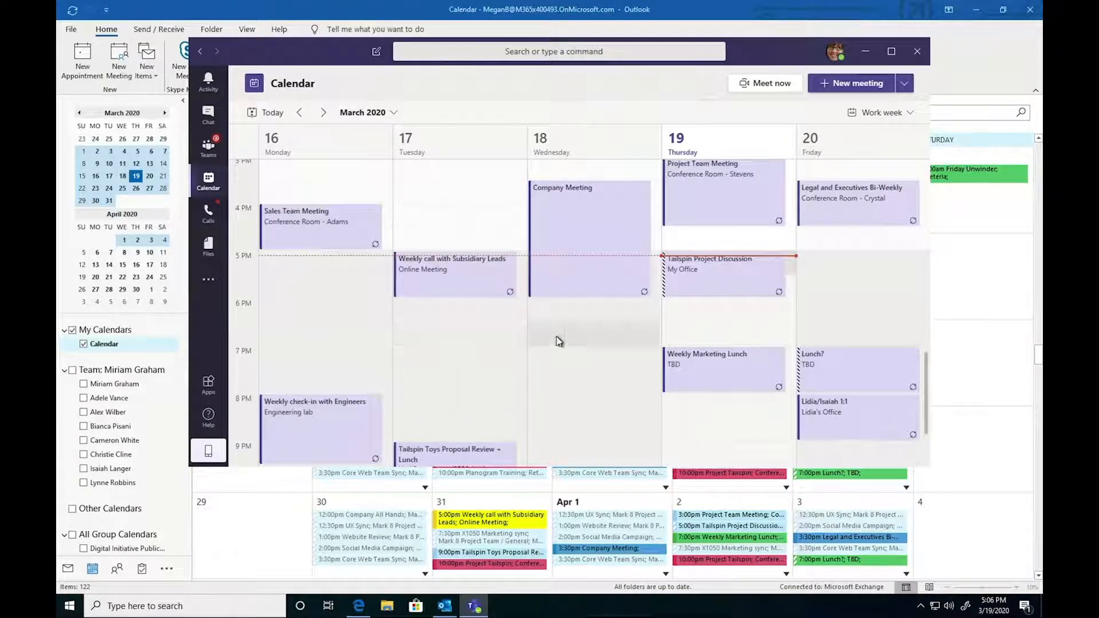
- Start a new meeting titled 'HR Brief' and add a colleague as a required attendee
left_click(826, 86)
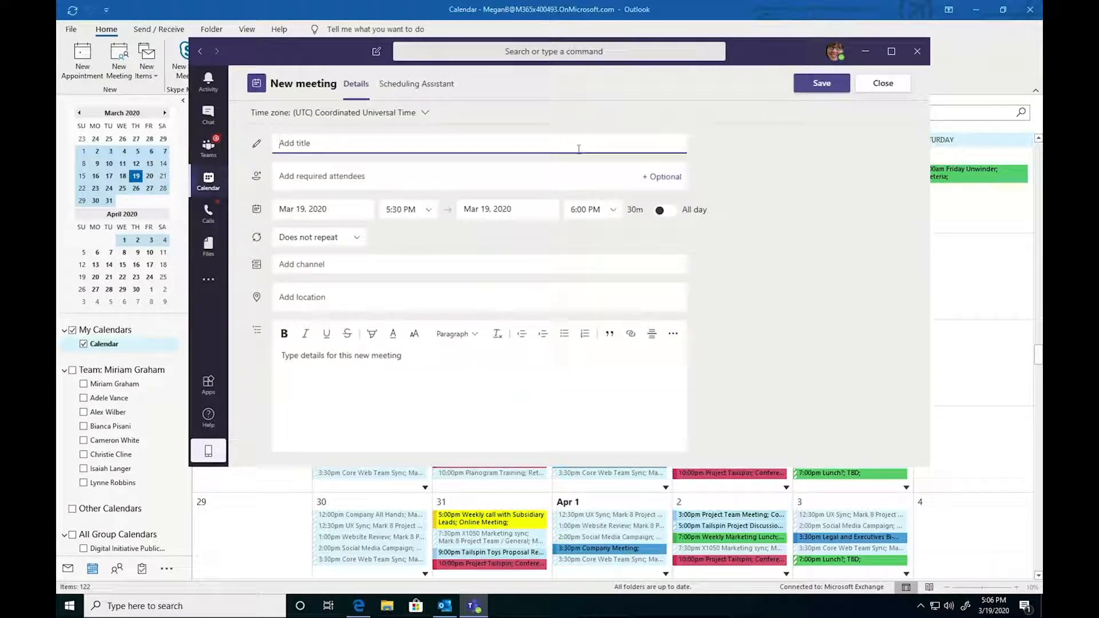
type("HR Brief")
left_click(567, 170)
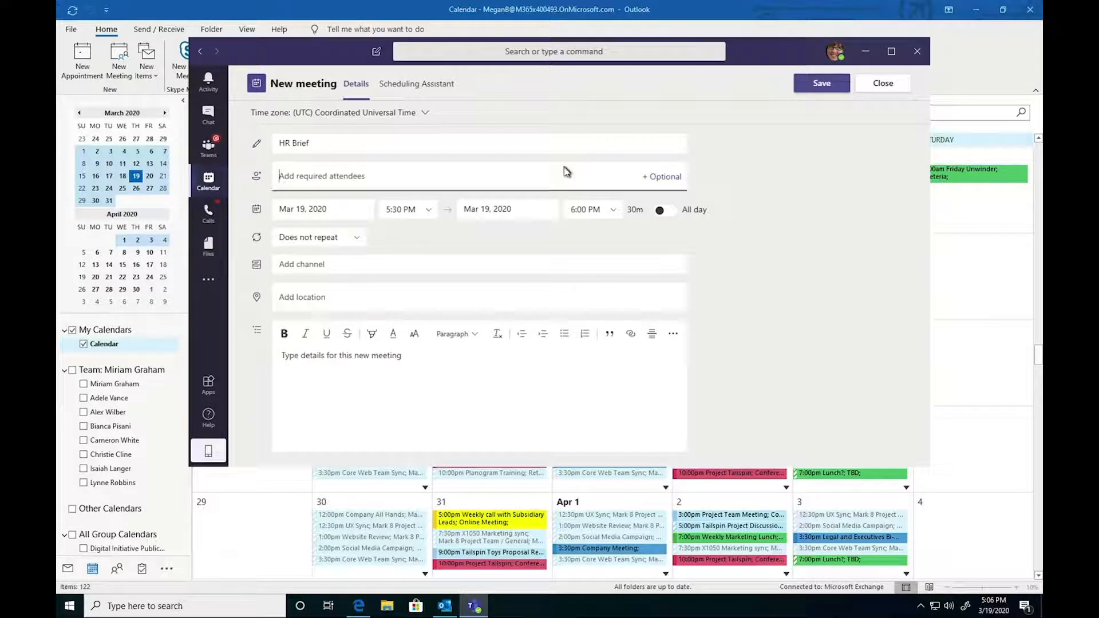
type("isai")
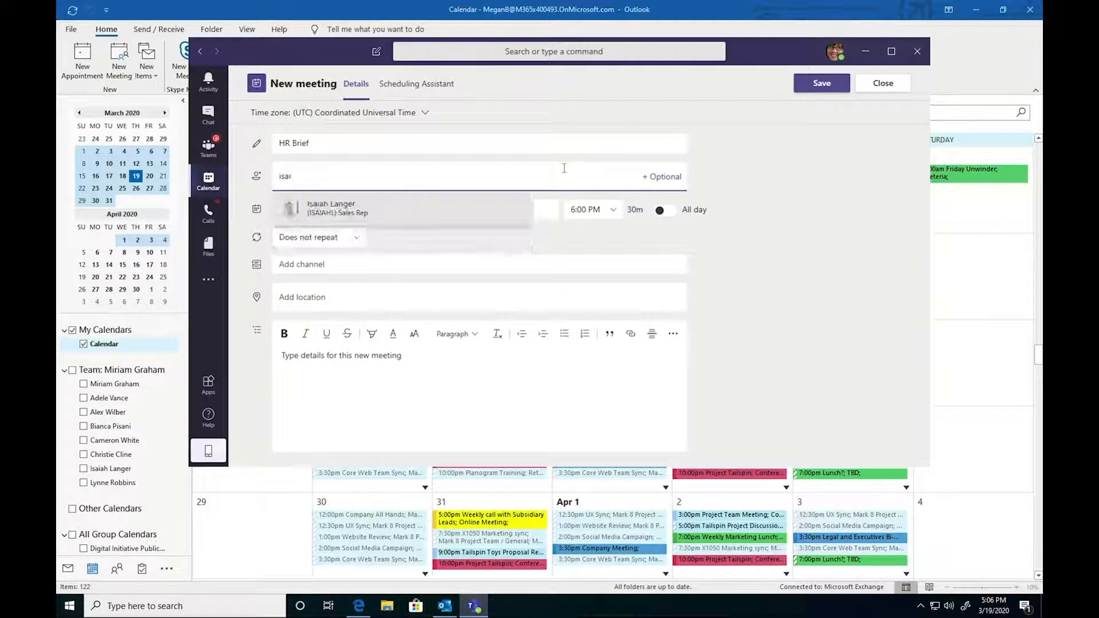
left_click(427, 204)
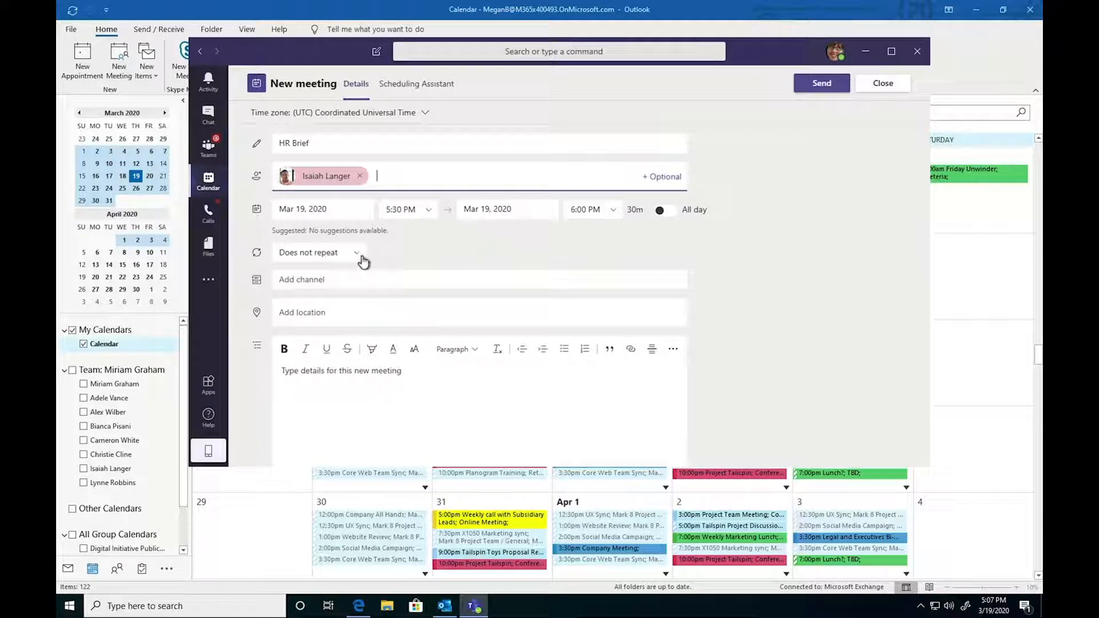
- Enter 'What we're going to talk about.' as the meeting details
left_click(350, 279)
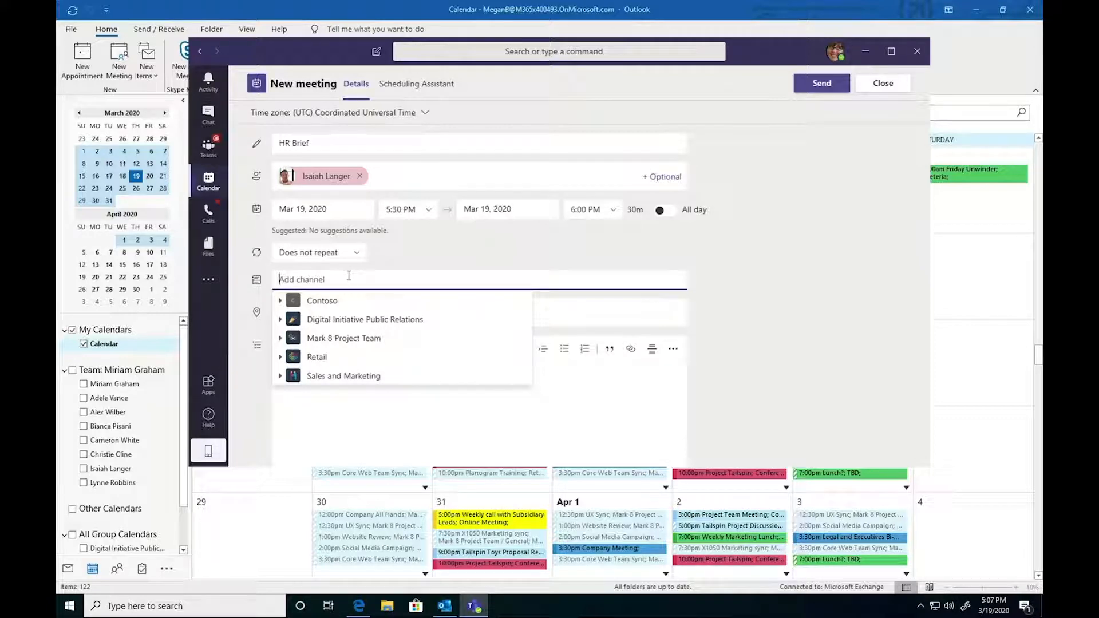
left_click(714, 306)
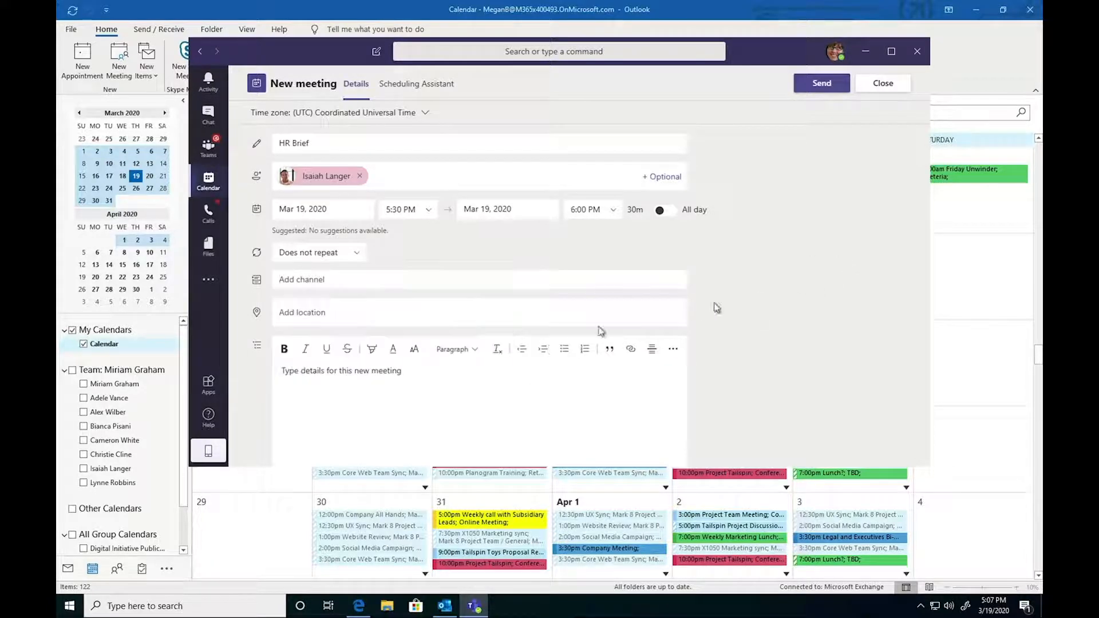
left_click(513, 372)
type("What ")
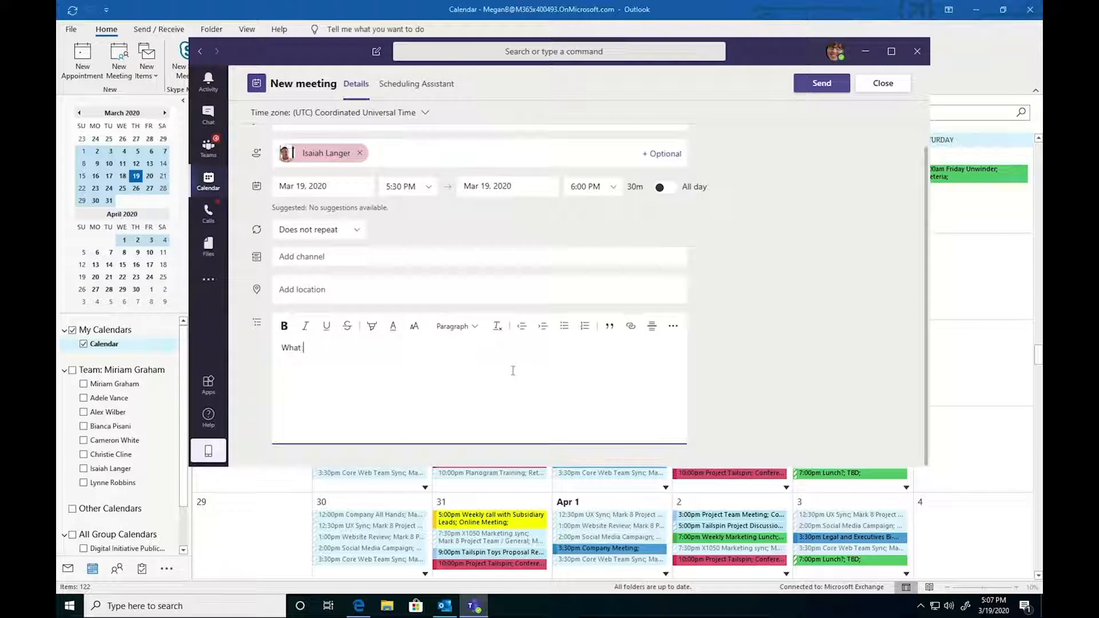
type("we're going to talk about...")
- Send the meeting and locate the HR Brief entry on Thursday in the calendar
scroll(681, 281, "up", 1)
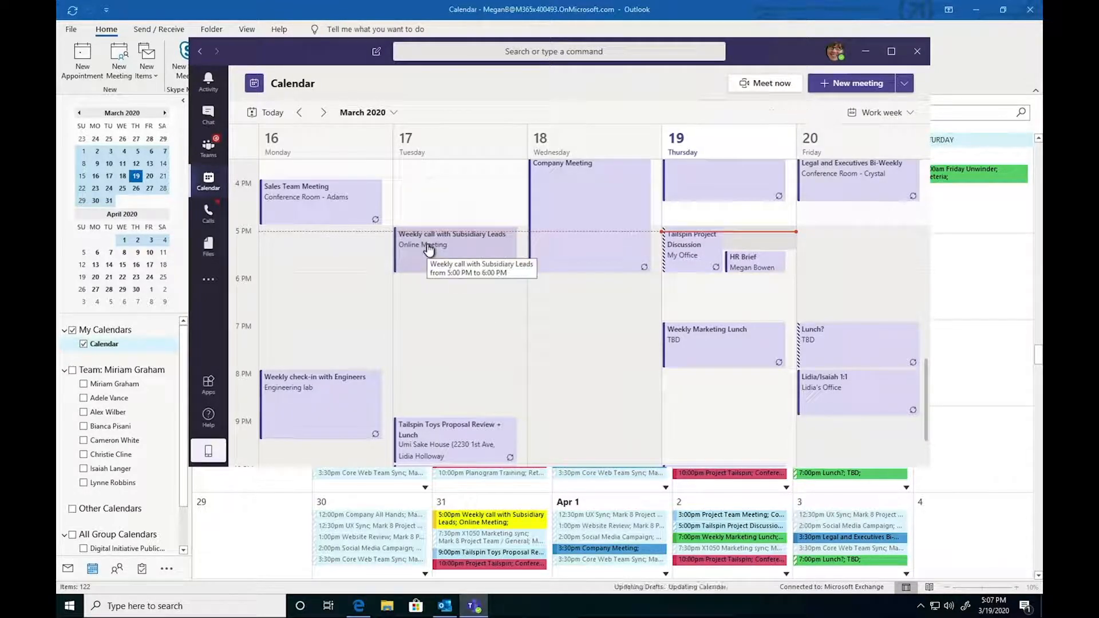
scroll(580, 248, "up", 3)
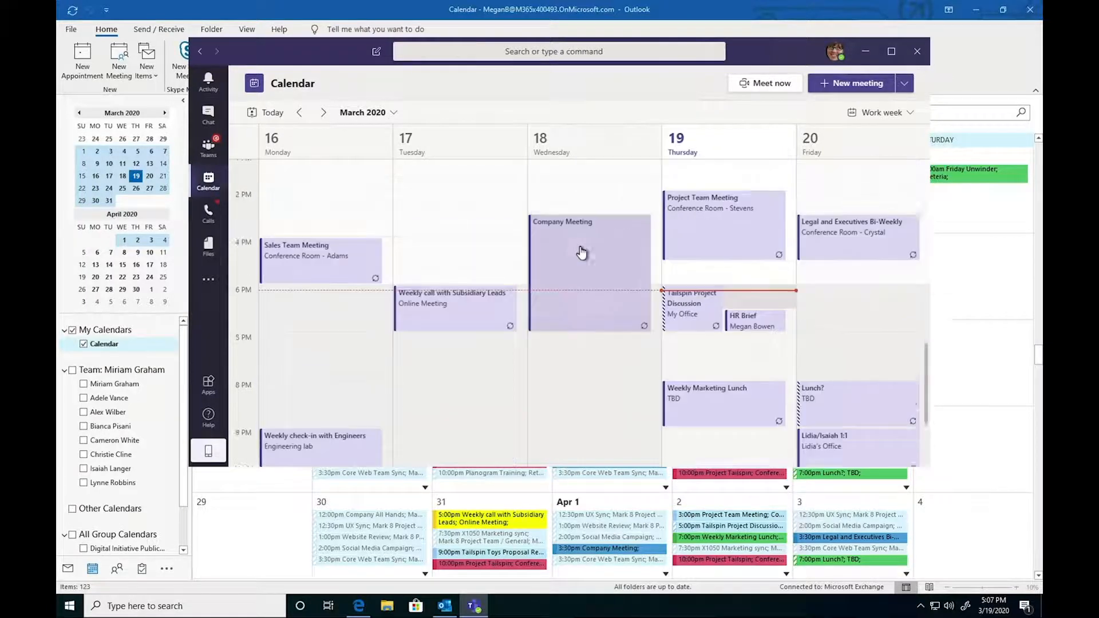
scroll(583, 252, "down", 3)
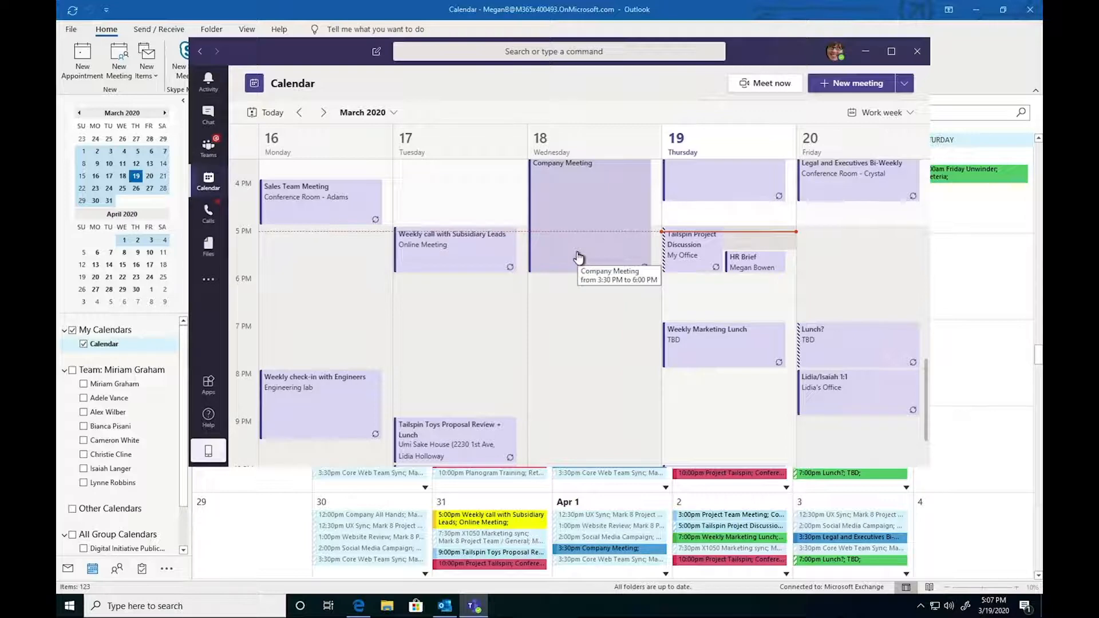
left_click(738, 266)
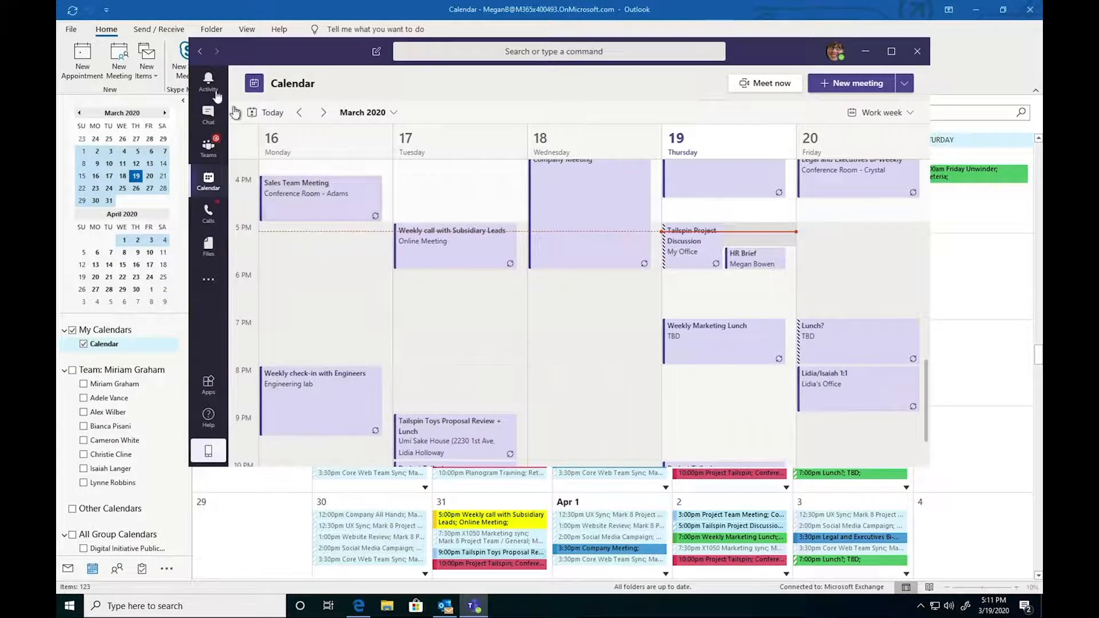
- Open the Activity feed and browse notifications and the posts they link to
left_click(207, 85)
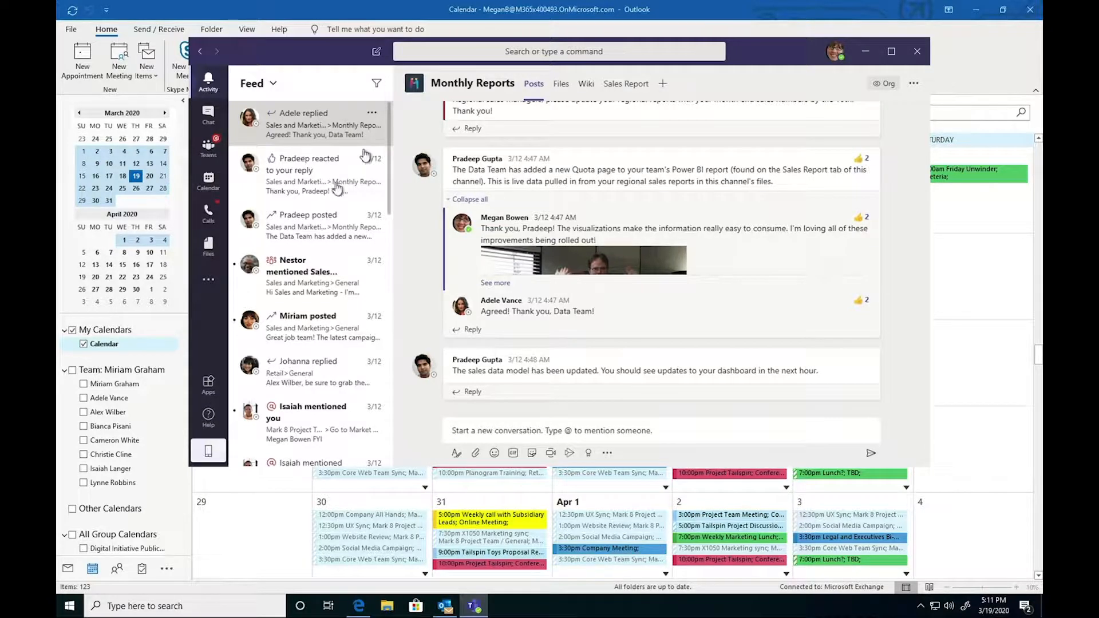
left_click(324, 196)
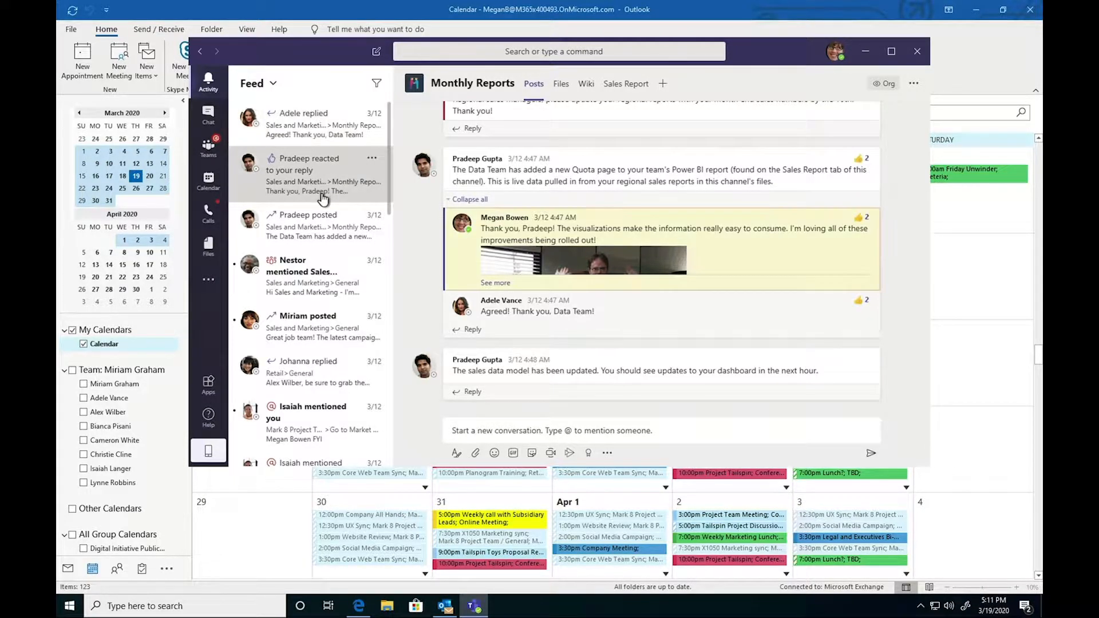
scroll(324, 198, "down", 1)
scroll(324, 200, "down", 10)
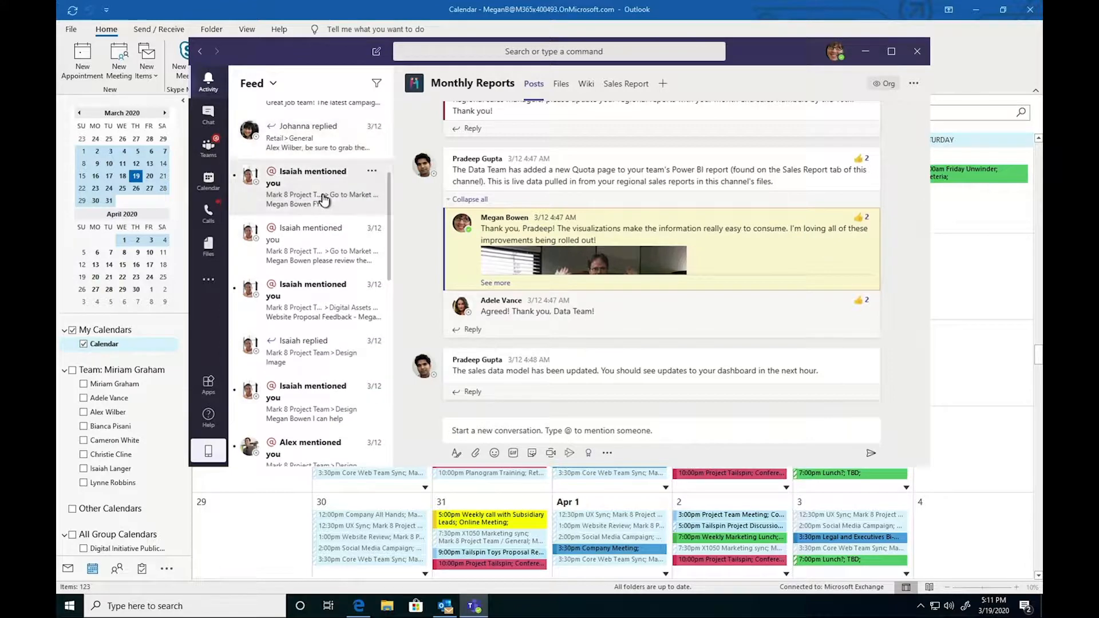
scroll(324, 203, "up", 5)
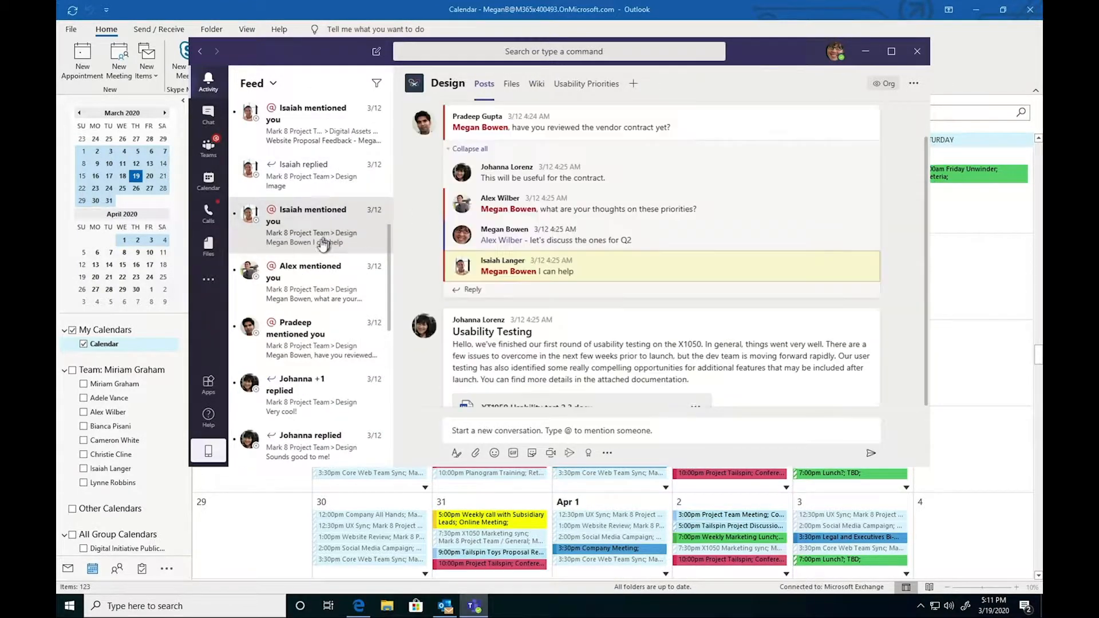
scroll(320, 245, "down", 5)
scroll(322, 245, "up", 10)
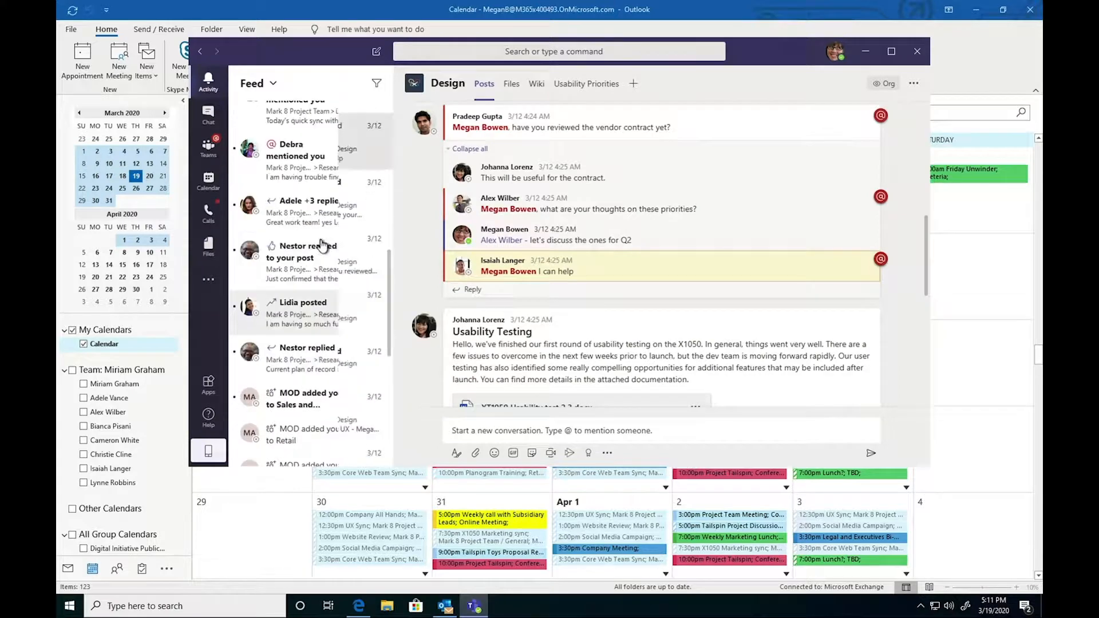
left_click(313, 146)
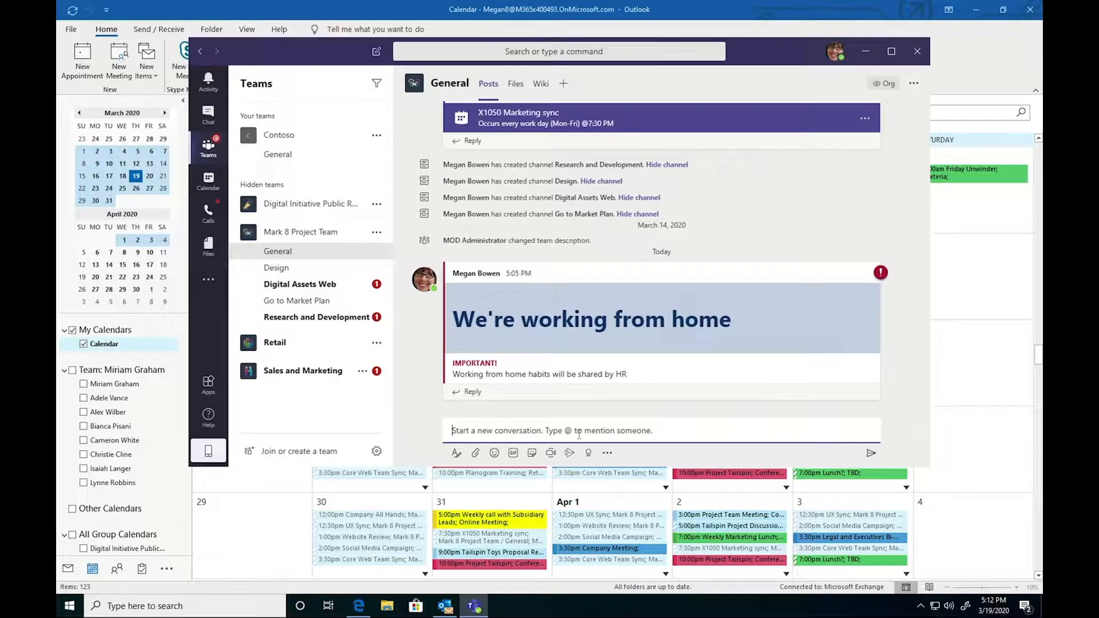
- Search GIFs for 'fun' and post the chosen GIF in the Mark 8 Project Team General channel
left_click(530, 454)
left_click(518, 455)
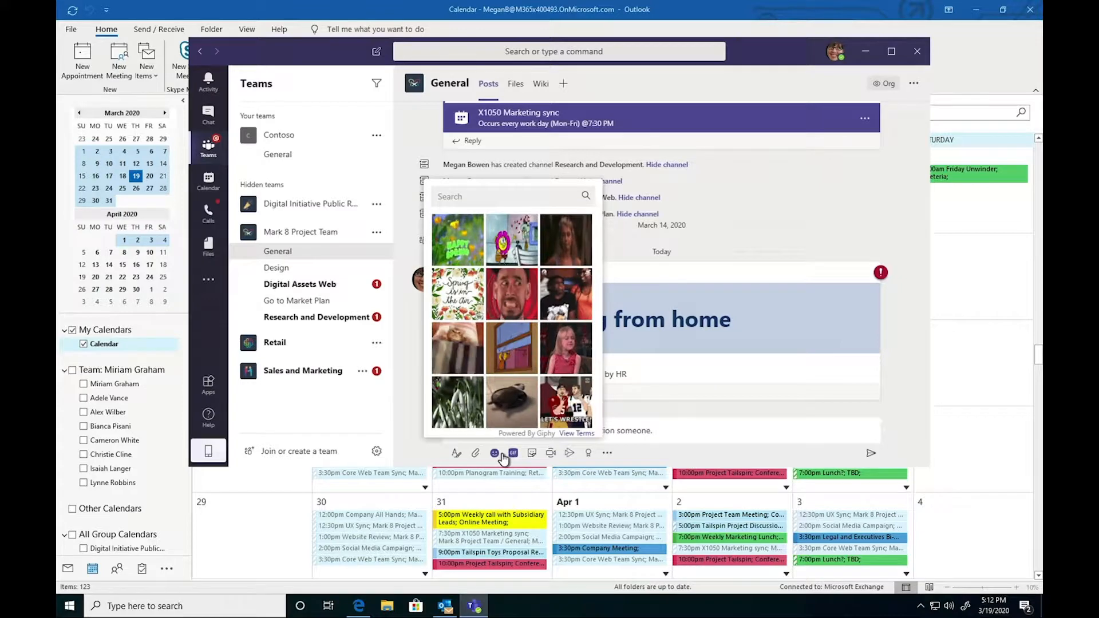
left_click(500, 454)
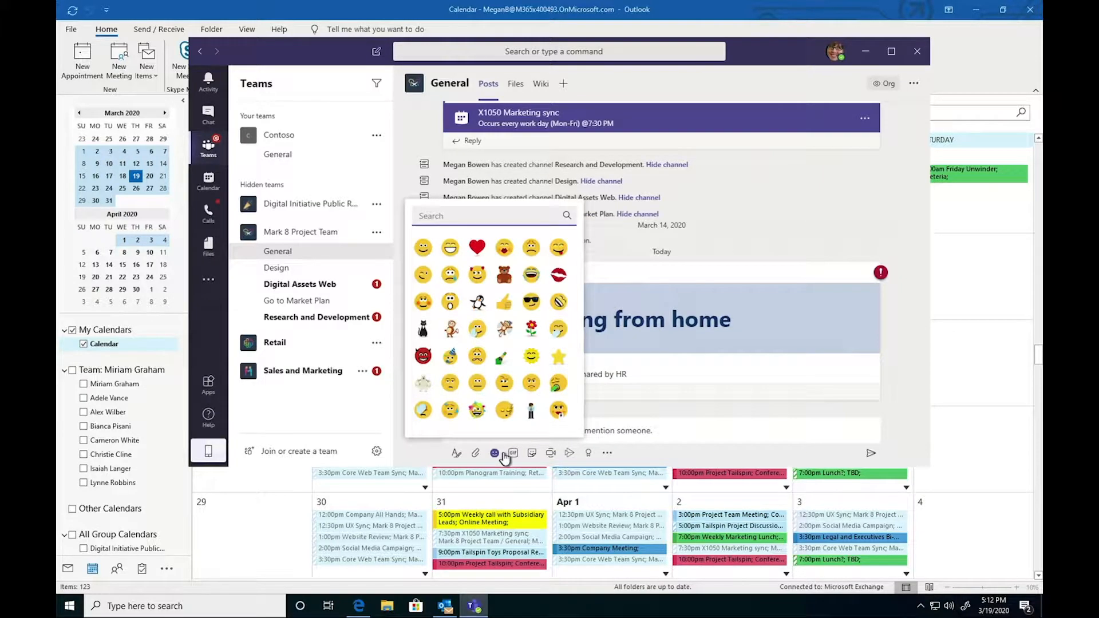
left_click(495, 453)
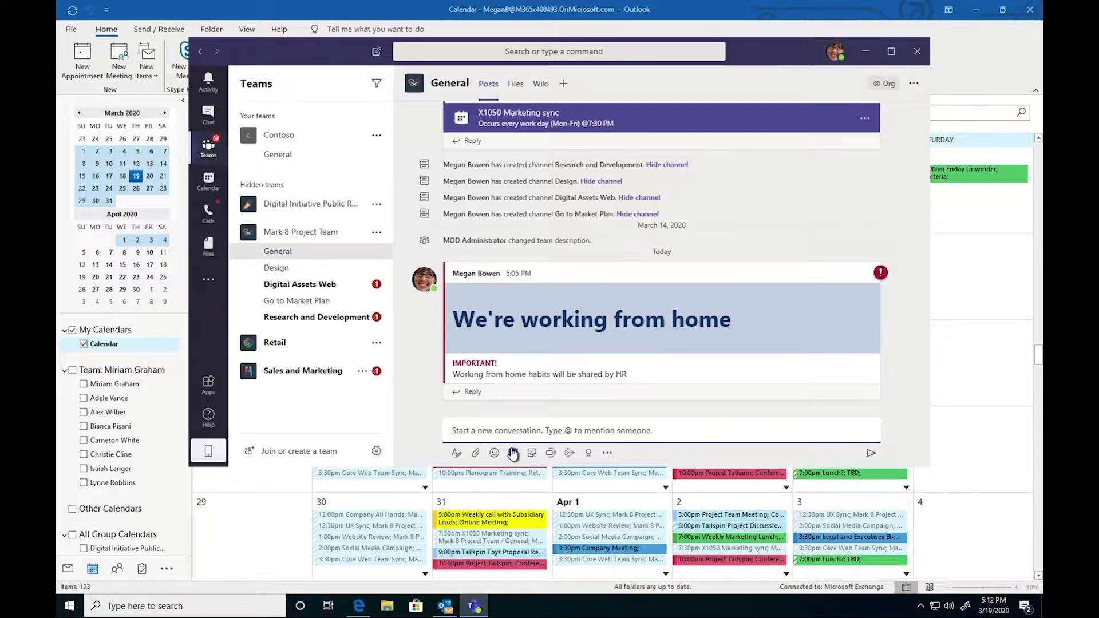
left_click(513, 453)
type("fun")
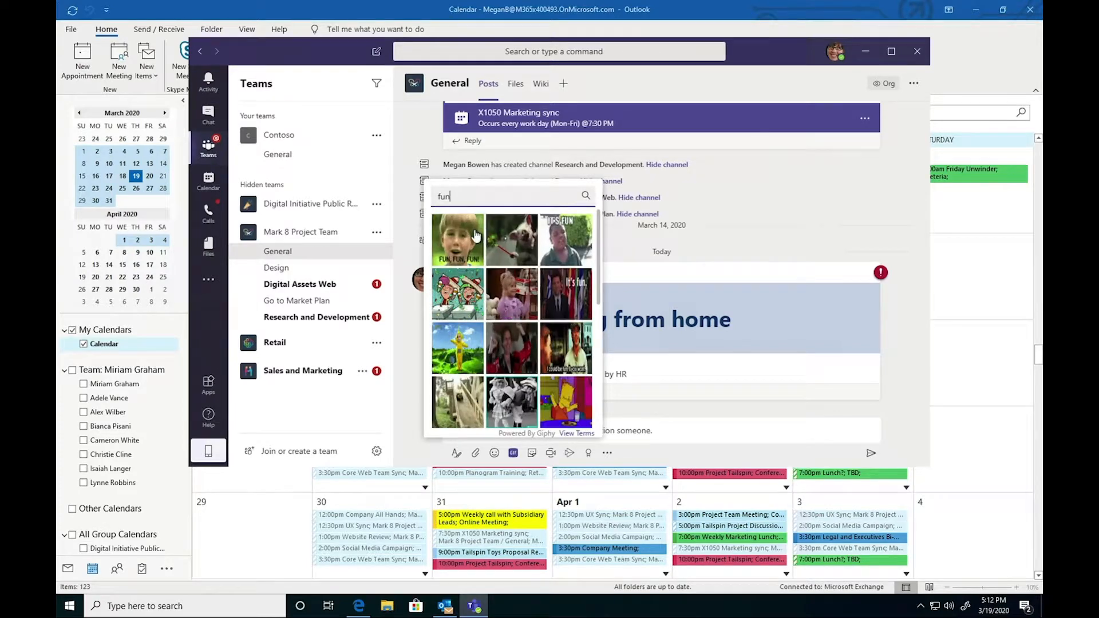
left_click(527, 240)
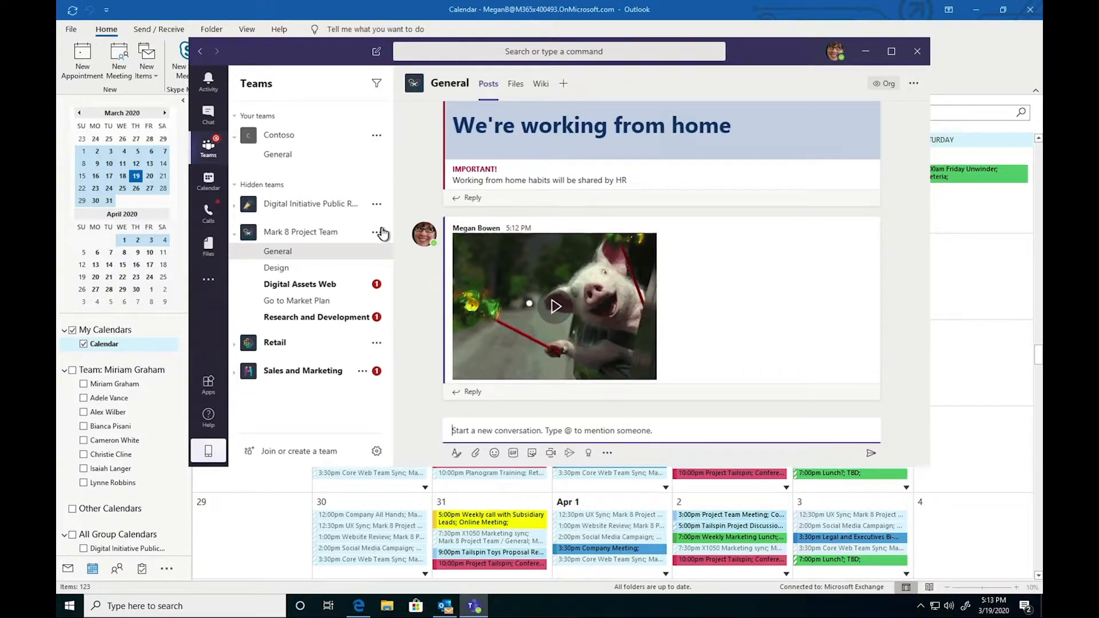
mouse_move(416, 240)
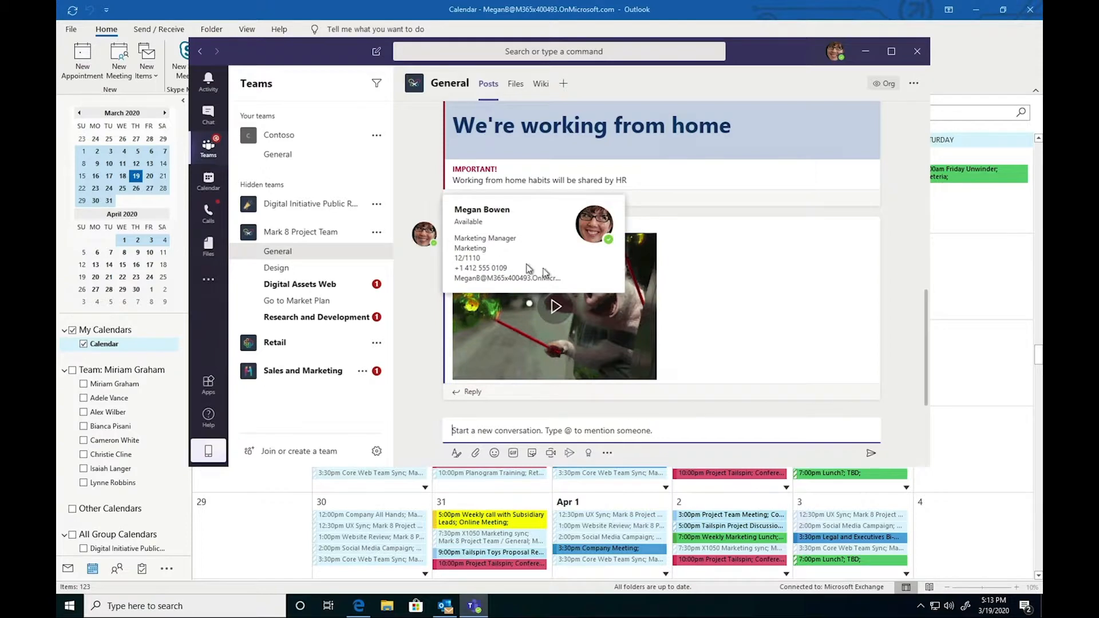